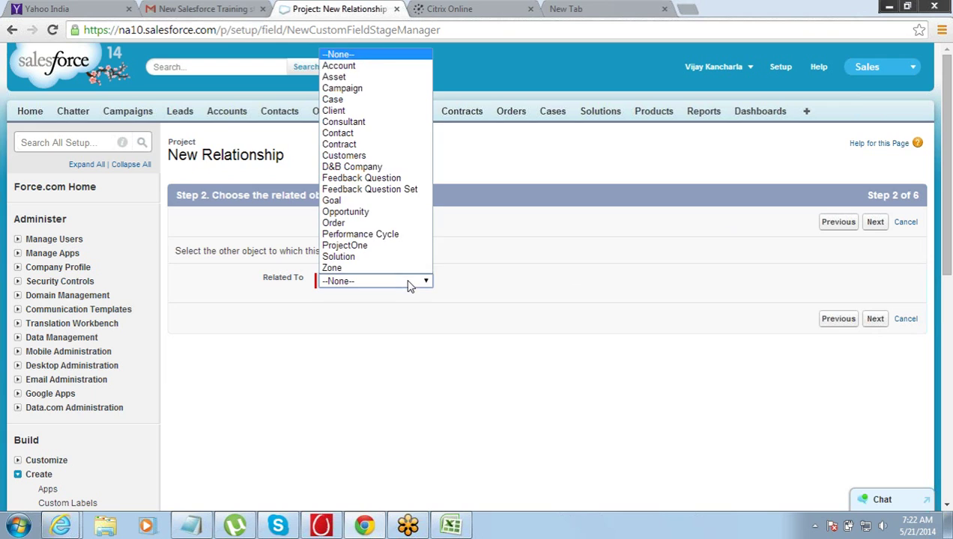
# Step: Choose Client as the related object of the Project master-detail relationship and enter Client as the field name
pyautogui.click(380, 112)
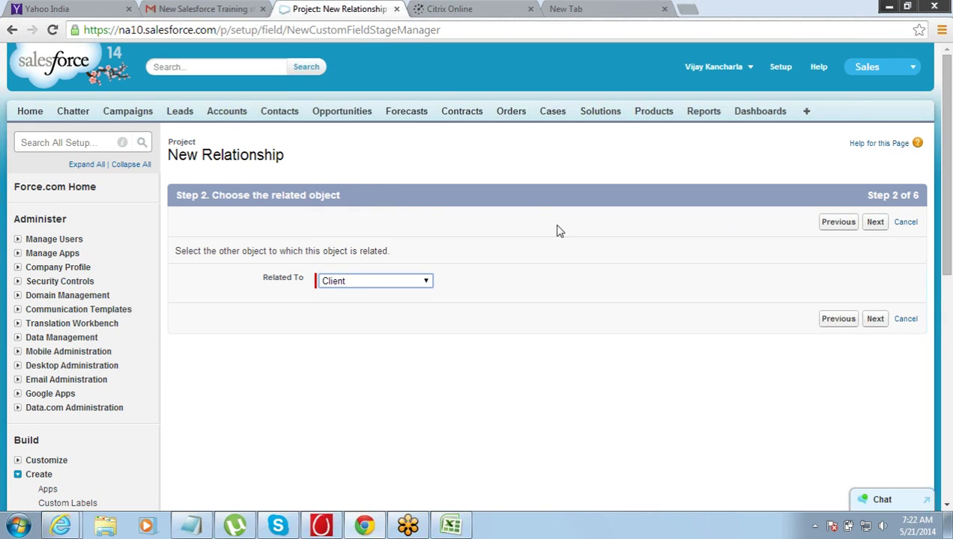
pyautogui.click(875, 319)
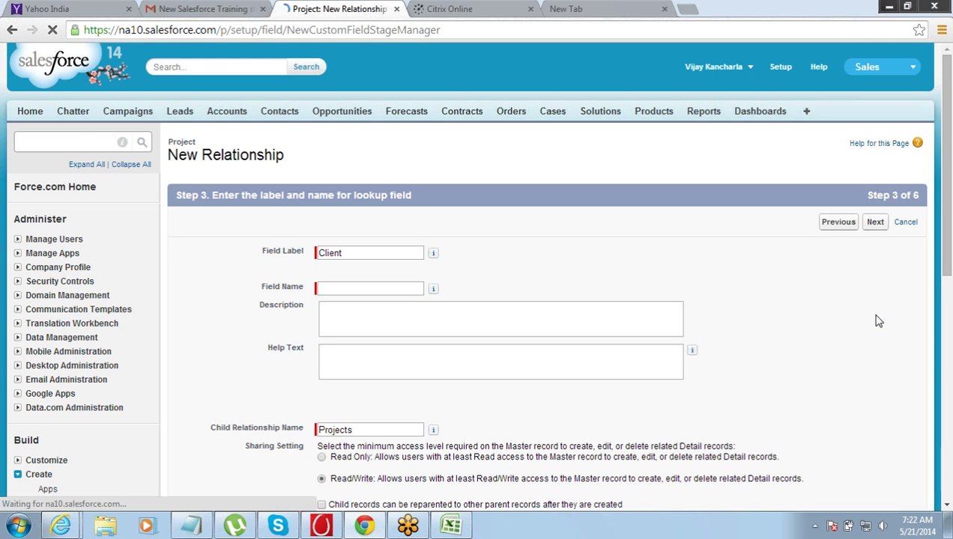
pyautogui.click(363, 282)
pyautogui.write('Client')
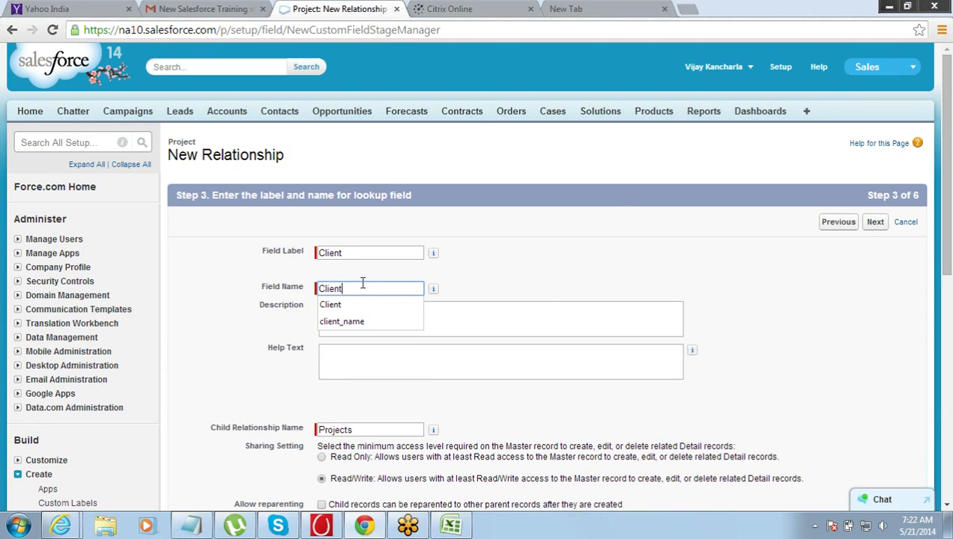
pyautogui.click(433, 288)
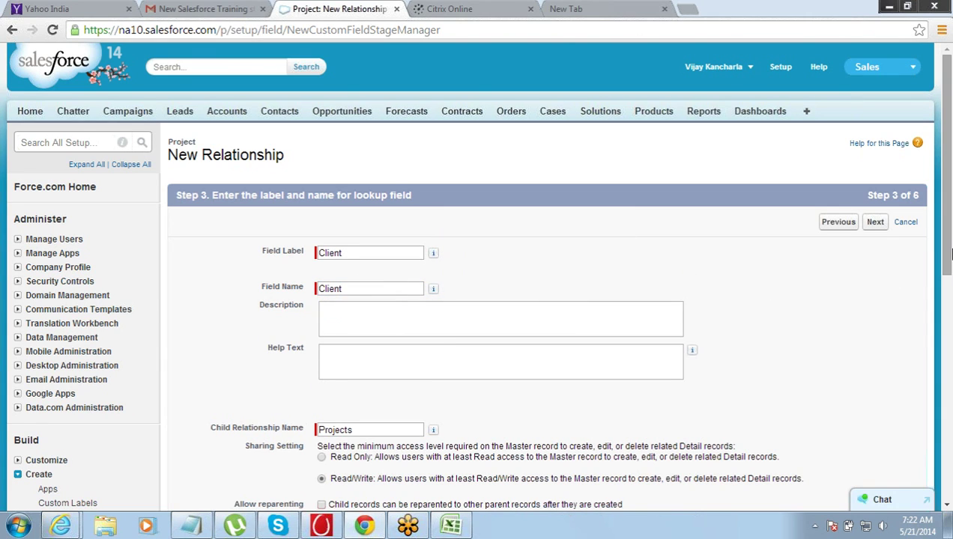
# Step: Try to save the new Client master-detail field on Project with the default sharing, security, page layout and related list settings
pyautogui.scroll(-1, 914, 232)
pyautogui.click(877, 211)
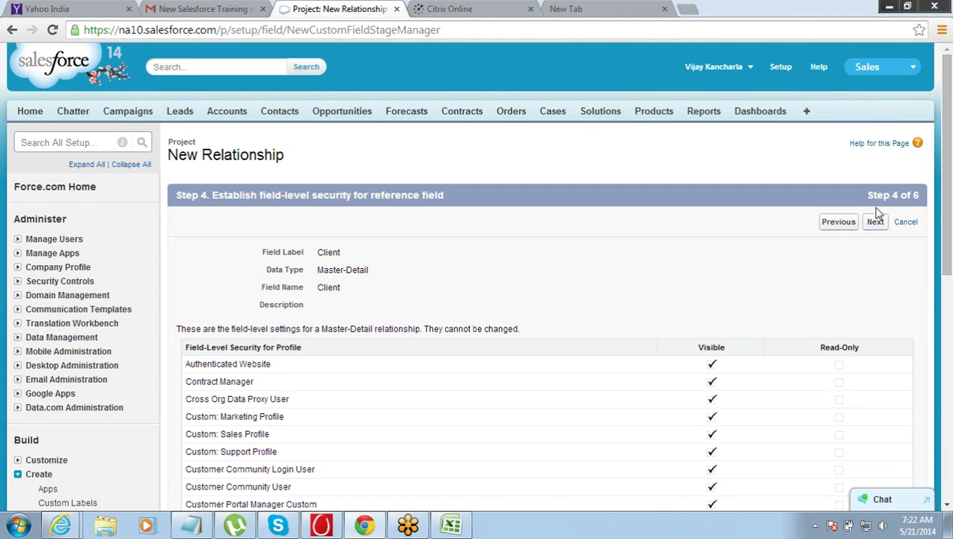
pyautogui.click(872, 225)
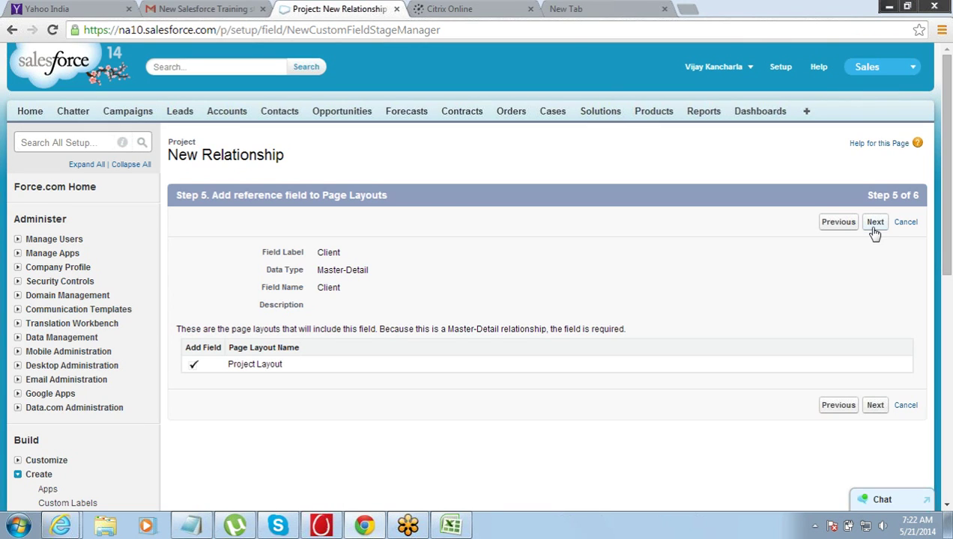
pyautogui.click(875, 230)
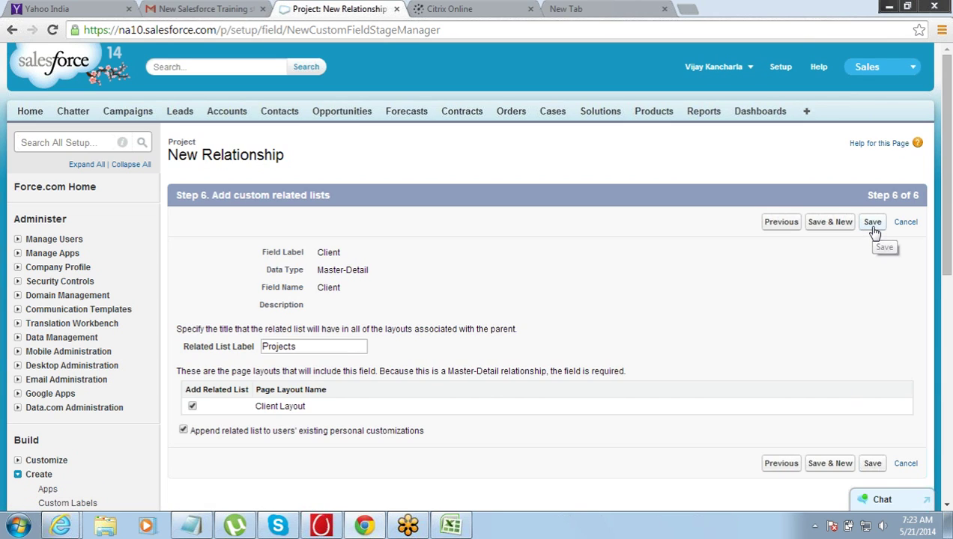
pyautogui.click(873, 224)
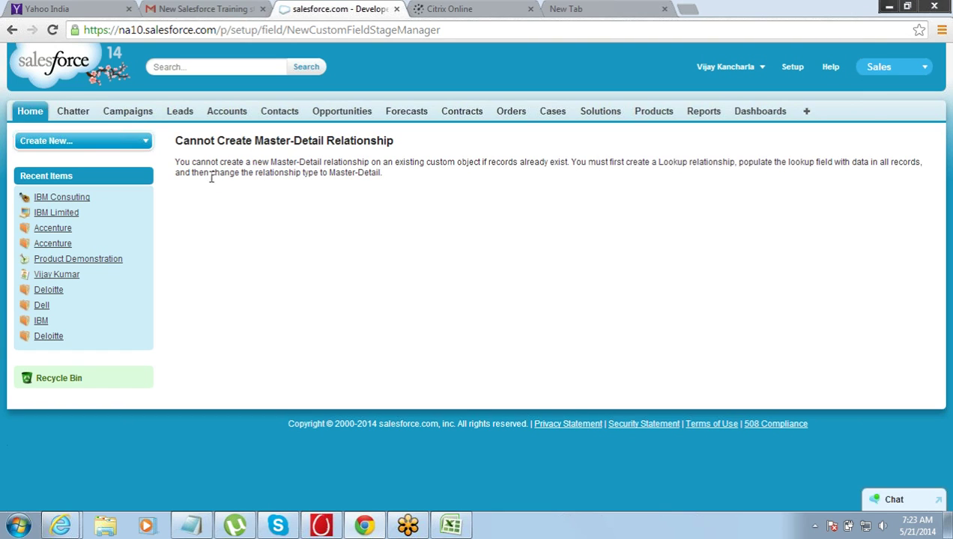
pyautogui.moveTo(202, 159); pyautogui.dragTo(227, 163)
# Step: Switch to the Project_Mgmt_App and delete the IBM Consuting record from the list of all projects
pyautogui.click(899, 72)
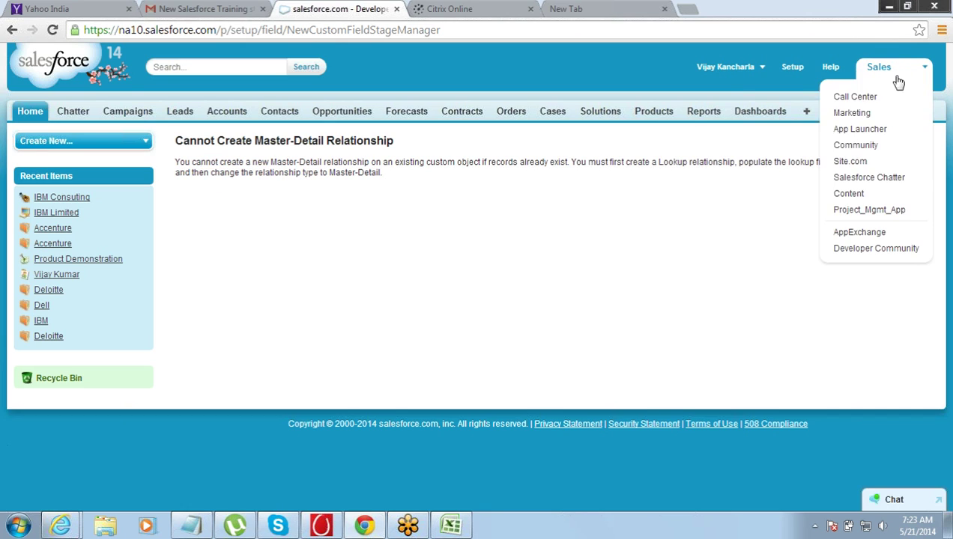
pyautogui.click(845, 211)
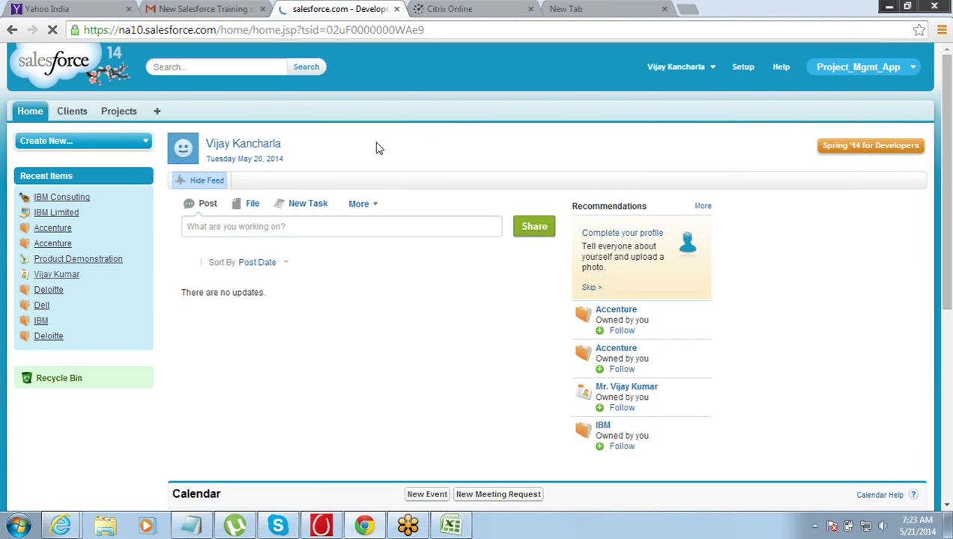
pyautogui.click(119, 116)
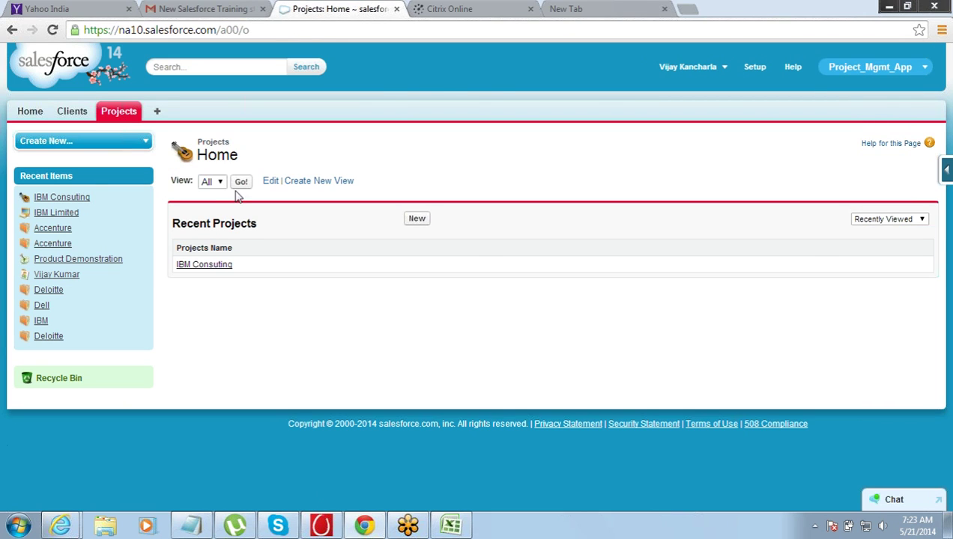
pyautogui.click(240, 183)
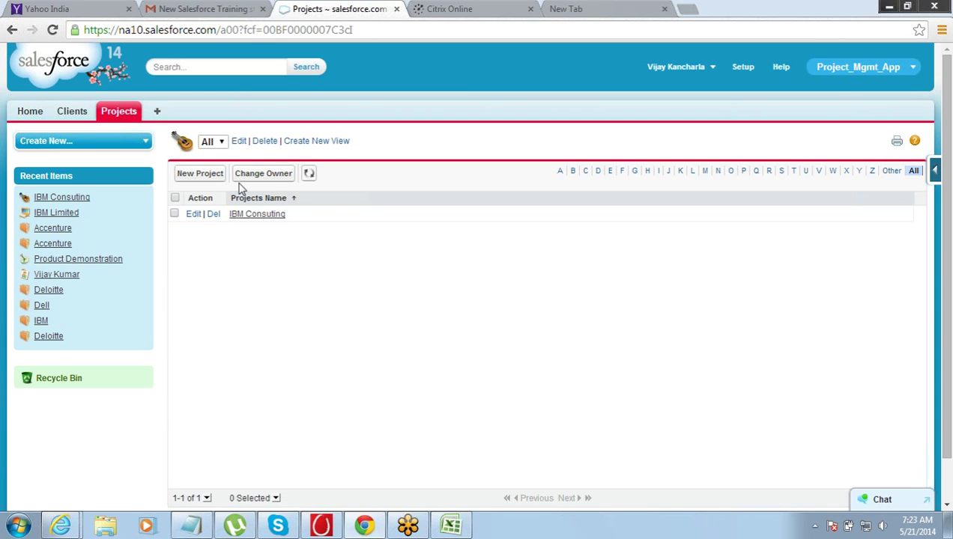
pyautogui.click(247, 216)
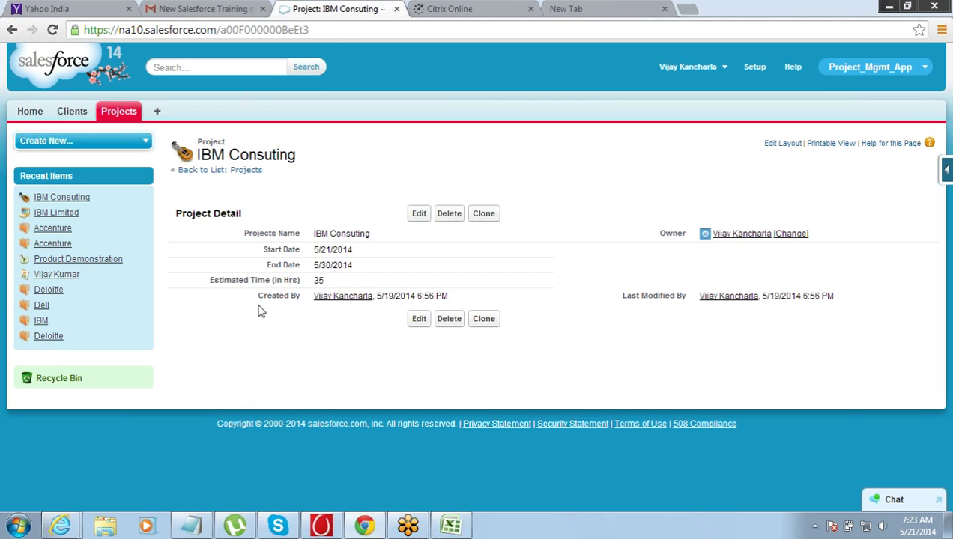
pyautogui.click(442, 219)
pyautogui.click(505, 118)
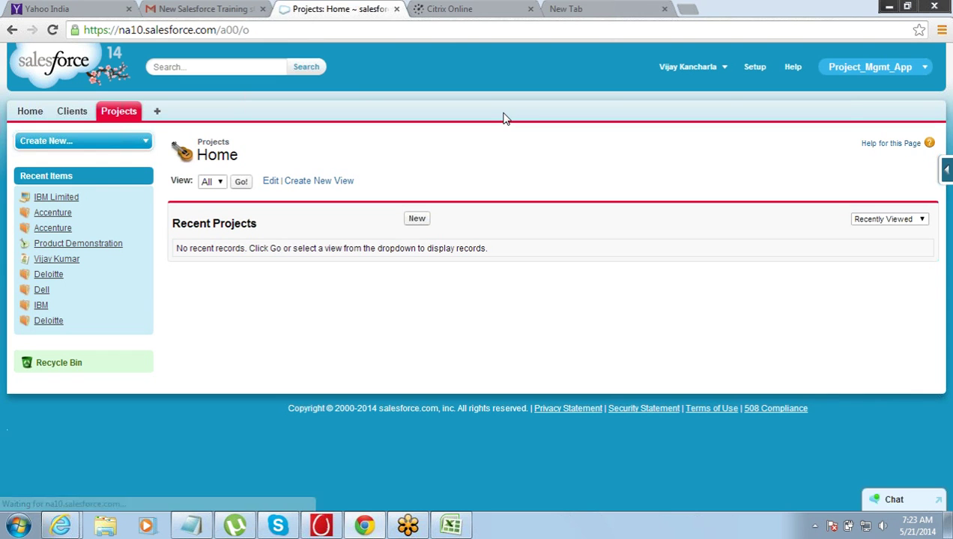
# Step: Open the definition of the Project custom object in Setup
pyautogui.click(747, 69)
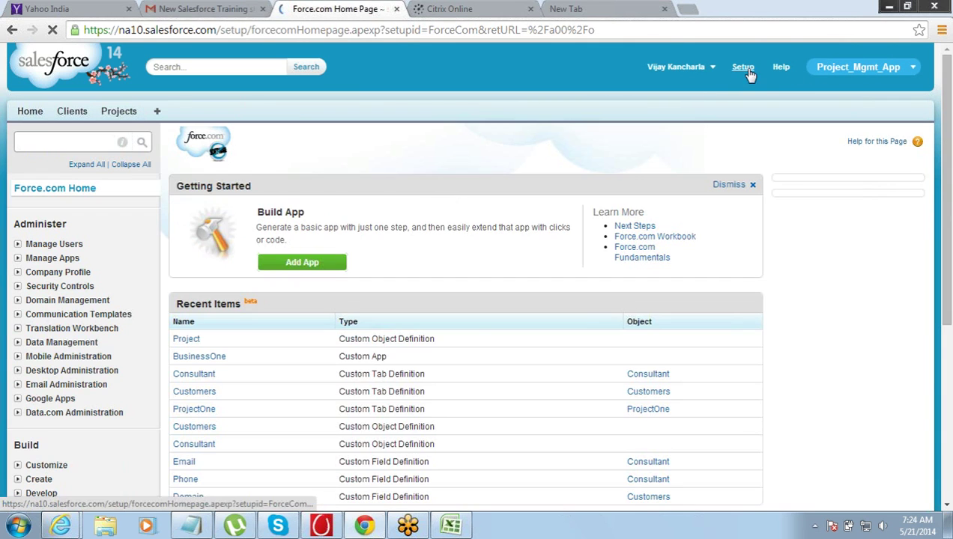
pyautogui.scroll(-3, 948, 261)
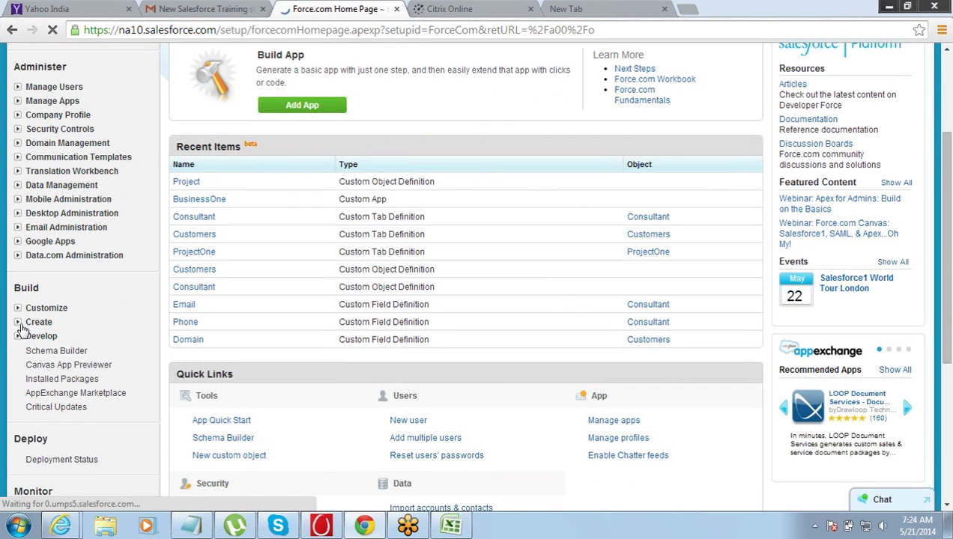
pyautogui.click(21, 323)
pyautogui.click(48, 380)
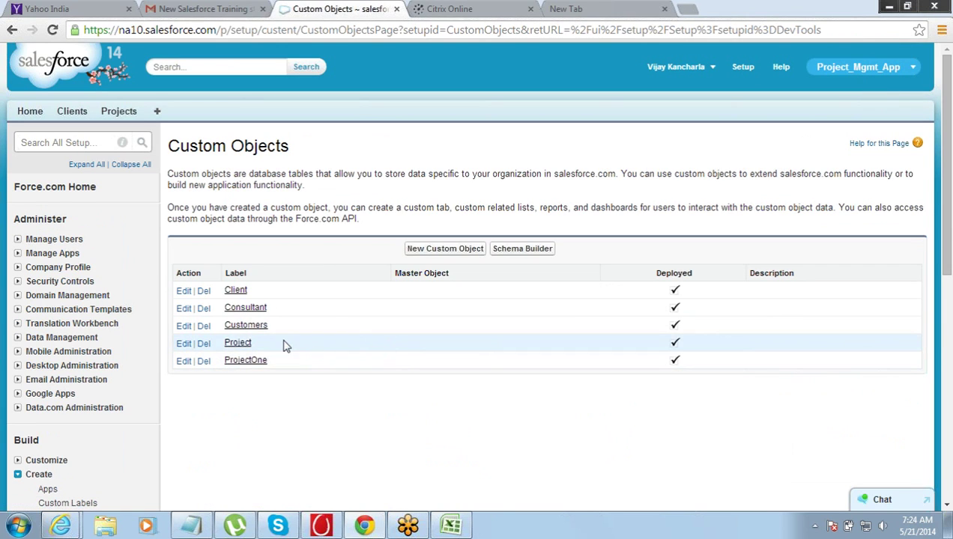
pyautogui.click(238, 344)
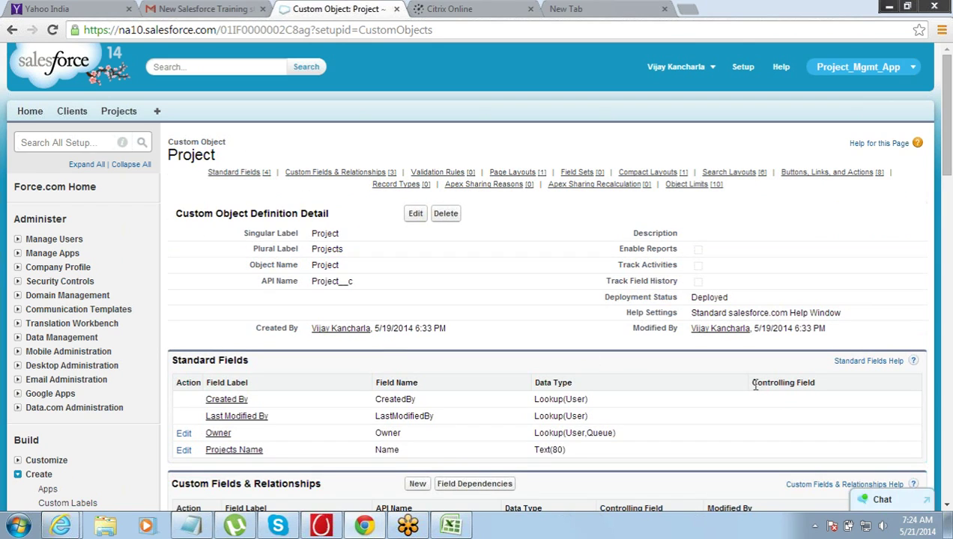
# Step: Create a new custom field on the Project object with Master-Detail Relationship as its data type
pyautogui.scroll(-3, 946, 510)
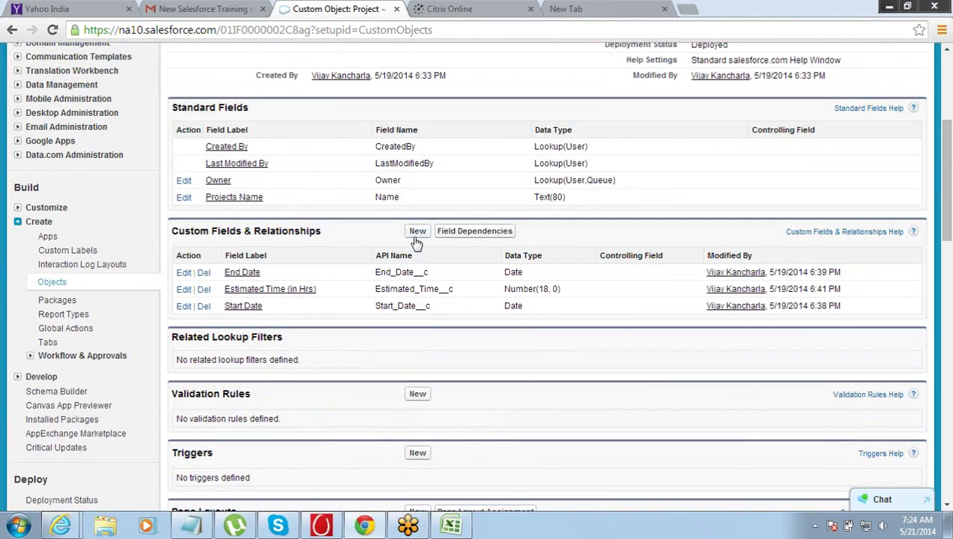
pyautogui.click(417, 231)
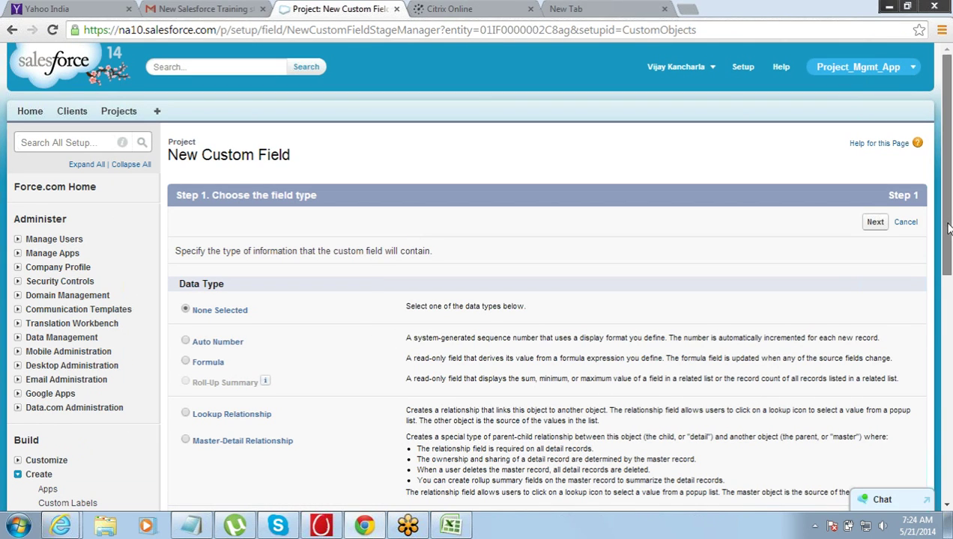
pyautogui.moveTo(946, 228); pyautogui.dragTo(946, 266)
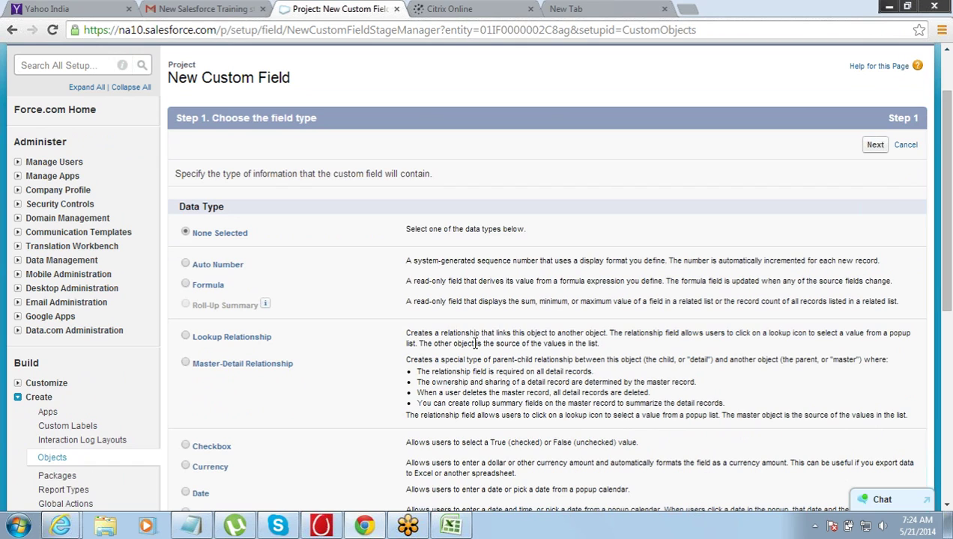
pyautogui.click(186, 363)
pyautogui.click(874, 146)
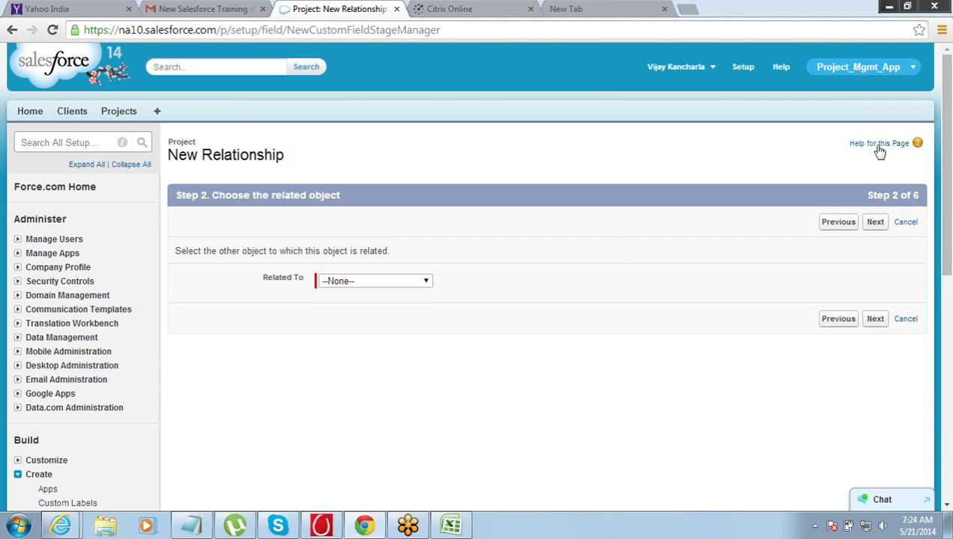
# Step: Relate the Project object to Client and set the relationship's field name to Client
pyautogui.click(423, 283)
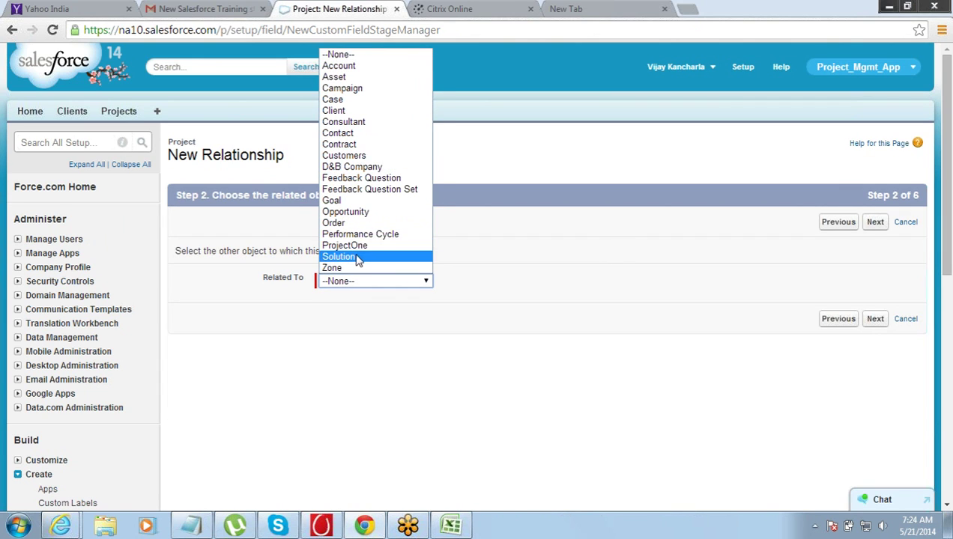
pyautogui.click(369, 111)
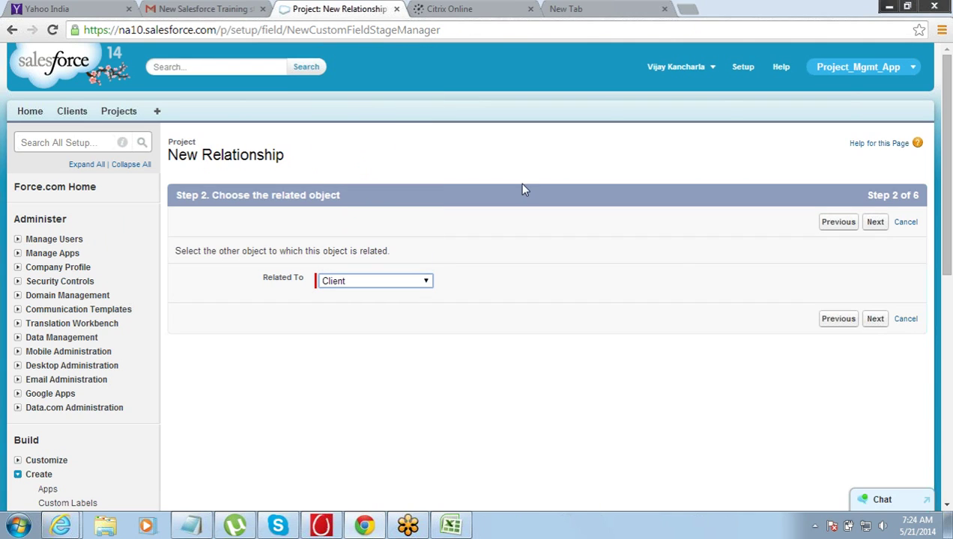
pyautogui.click(875, 222)
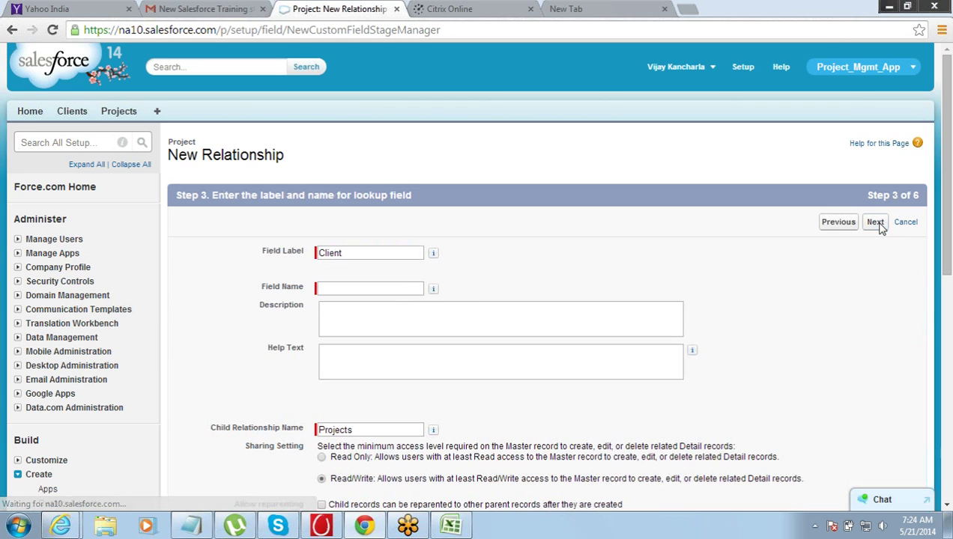
pyautogui.click(345, 289)
pyautogui.write('Client')
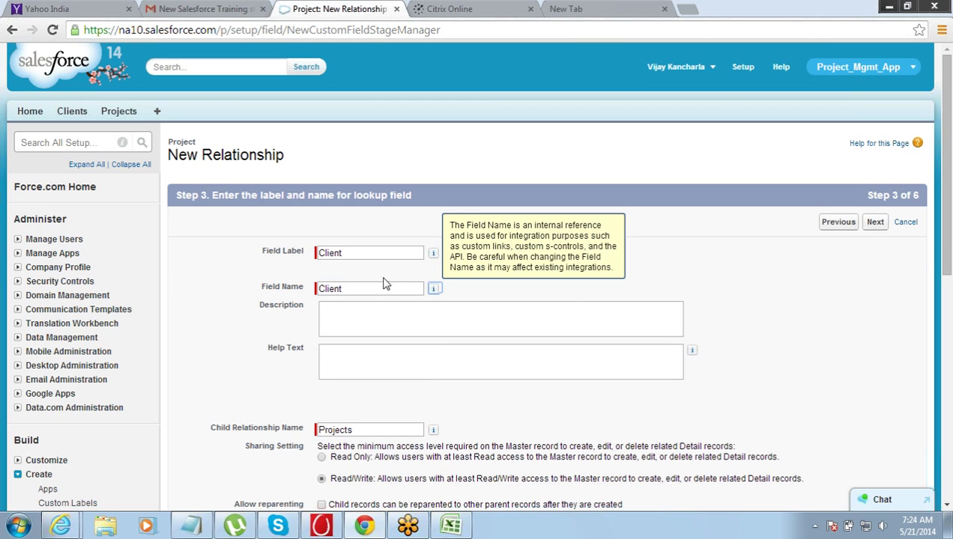
# Step: Accept the default sharing, field-level security, page layout and related list settings, and save the Client master-detail field
pyautogui.click(874, 222)
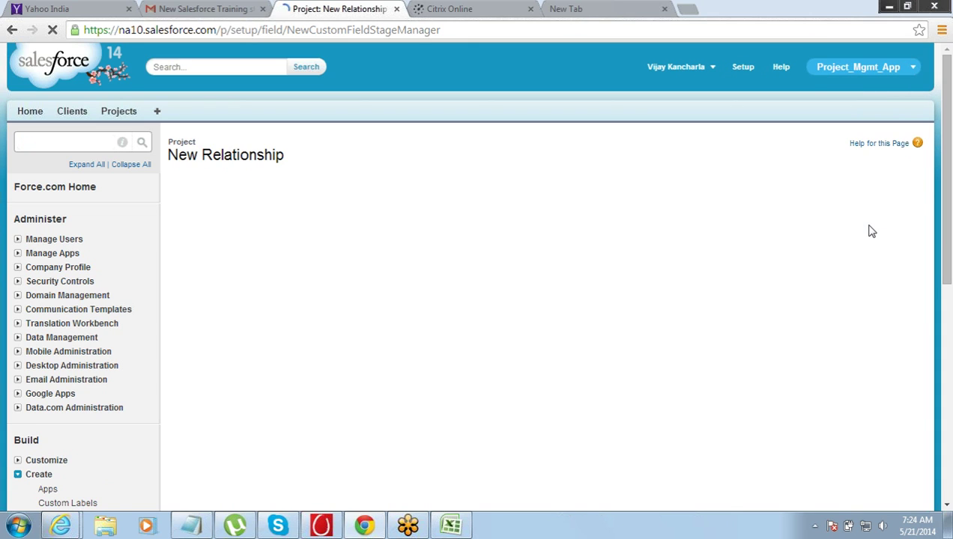
pyautogui.click(871, 229)
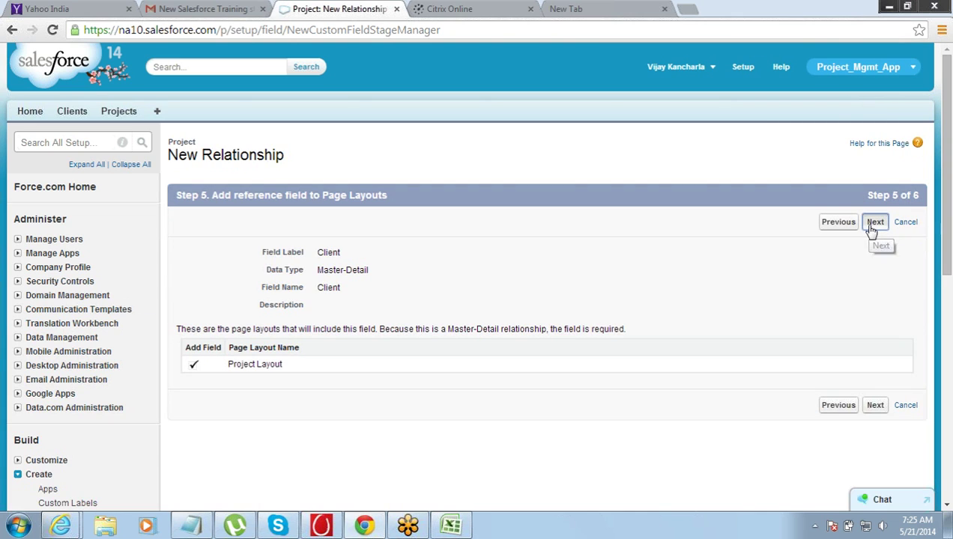
pyautogui.click(870, 229)
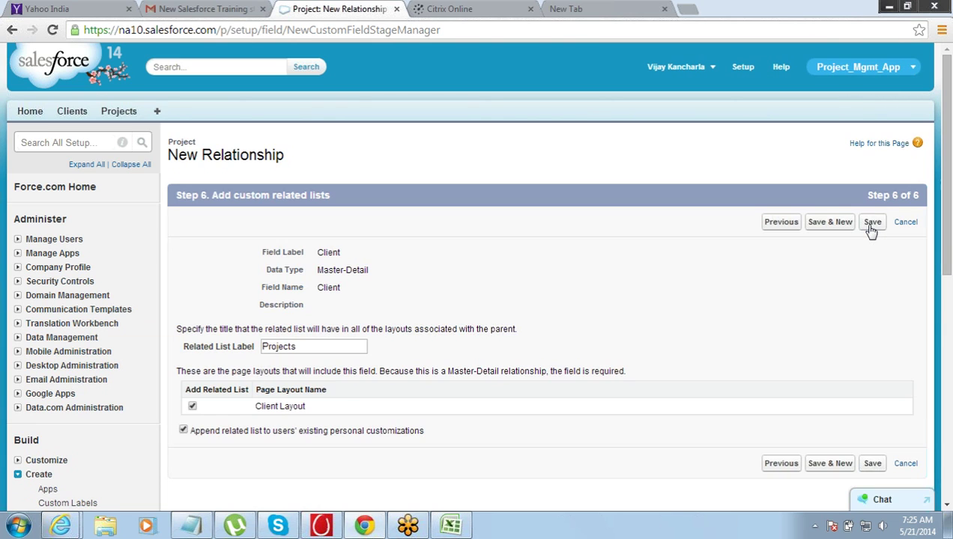
pyautogui.click(871, 228)
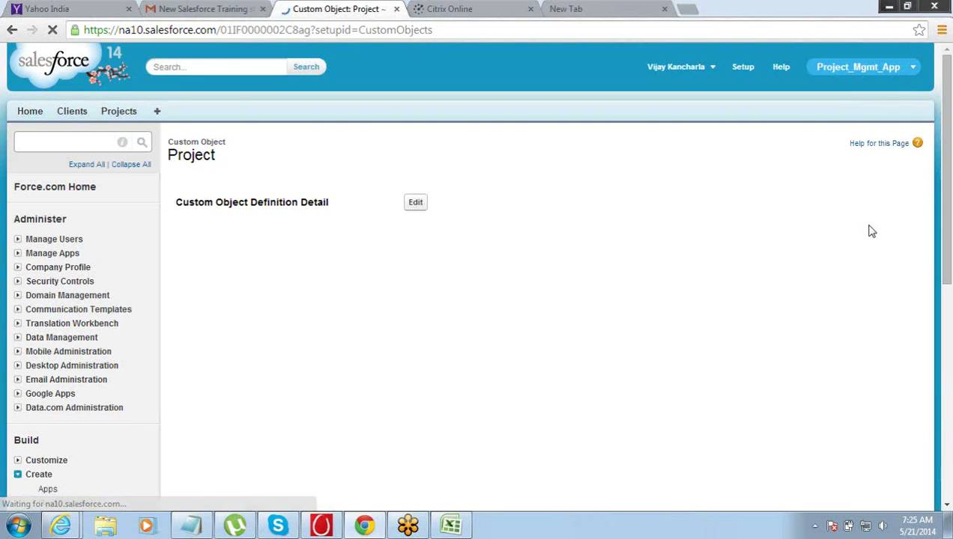
# Step: Examine the Client field's label and data type among the Project object's custom fields and relationships
pyautogui.click(946, 507)
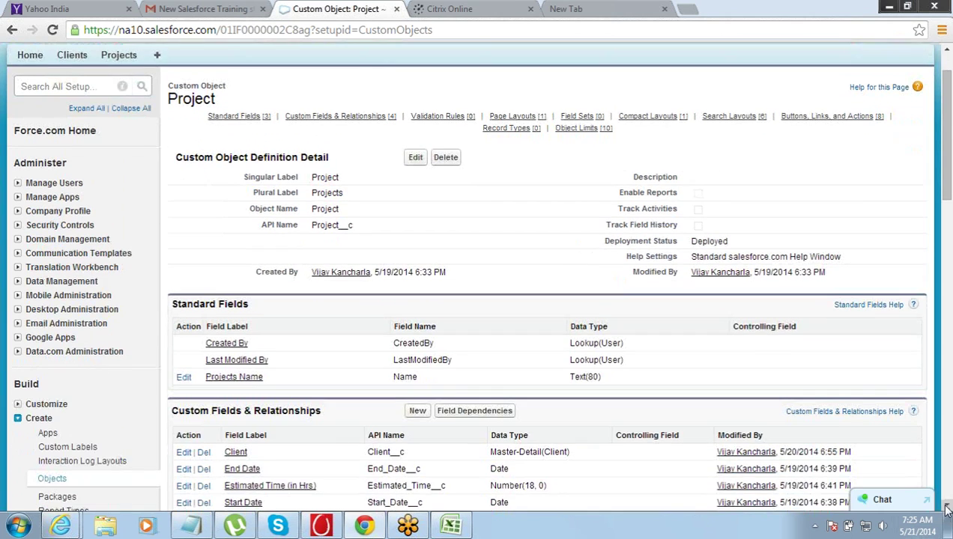
pyautogui.click(946, 507)
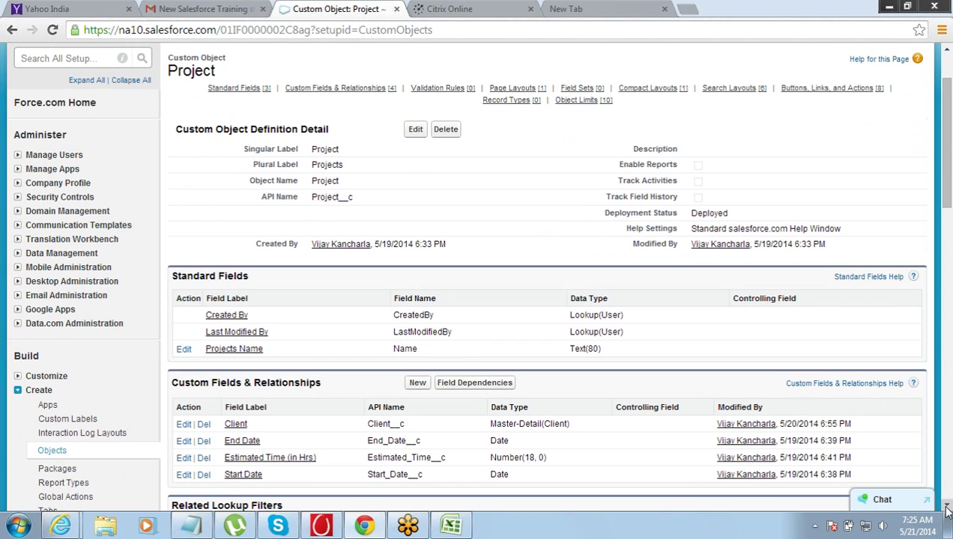
pyautogui.click(947, 510)
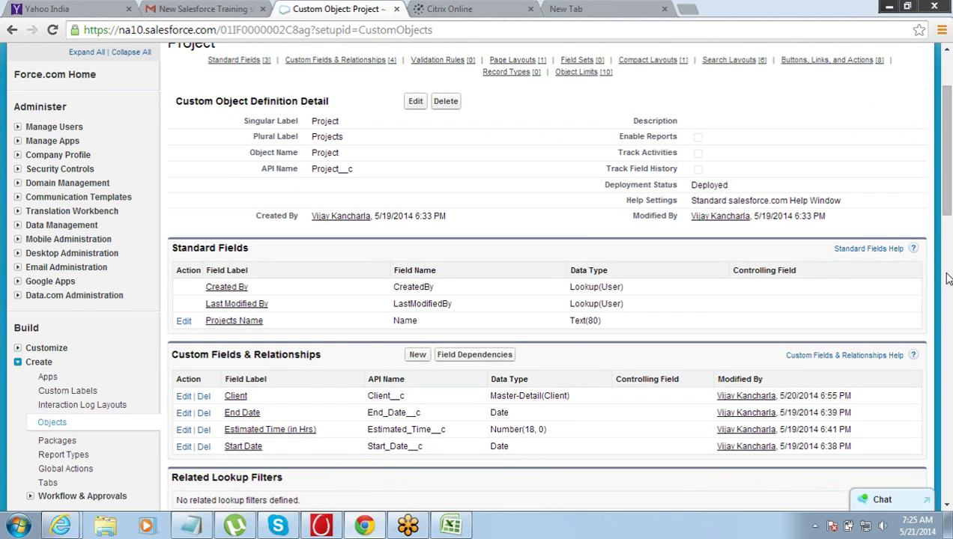
pyautogui.moveTo(946, 216); pyautogui.dragTo(947, 244)
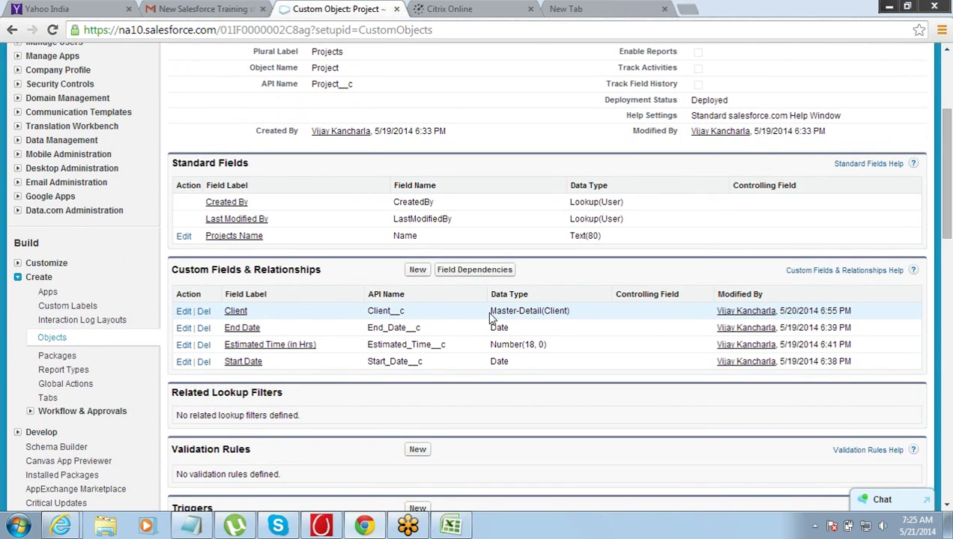
pyautogui.moveTo(490, 311); pyautogui.dragTo(560, 313)
pyautogui.click(559, 313)
pyautogui.moveTo(255, 316); pyautogui.dragTo(223, 313)
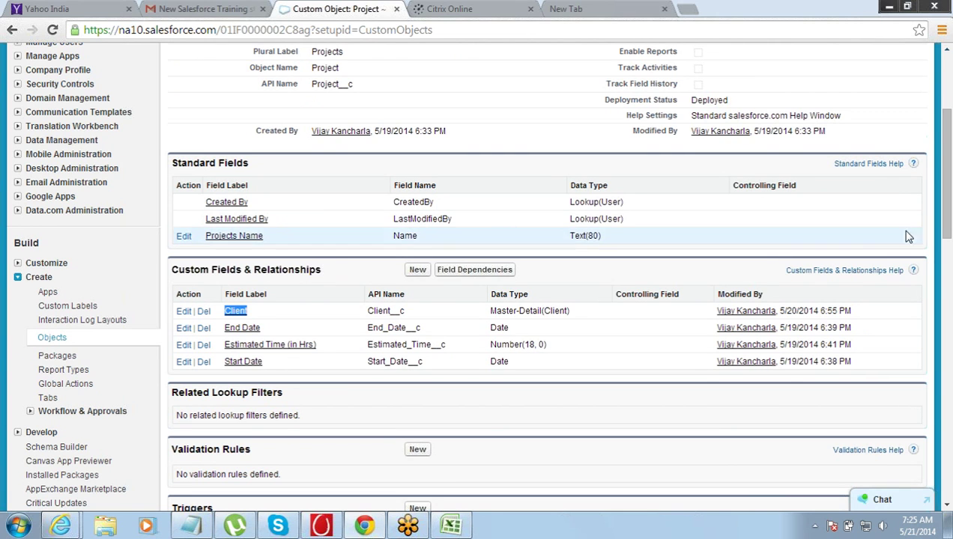
# Step: Start a new project record named IBM Consulting with start date 5/22/2014, end date 5/29/2014 and an estimated time of 40 hours
pyautogui.moveTo(946, 220); pyautogui.dragTo(905, 99)
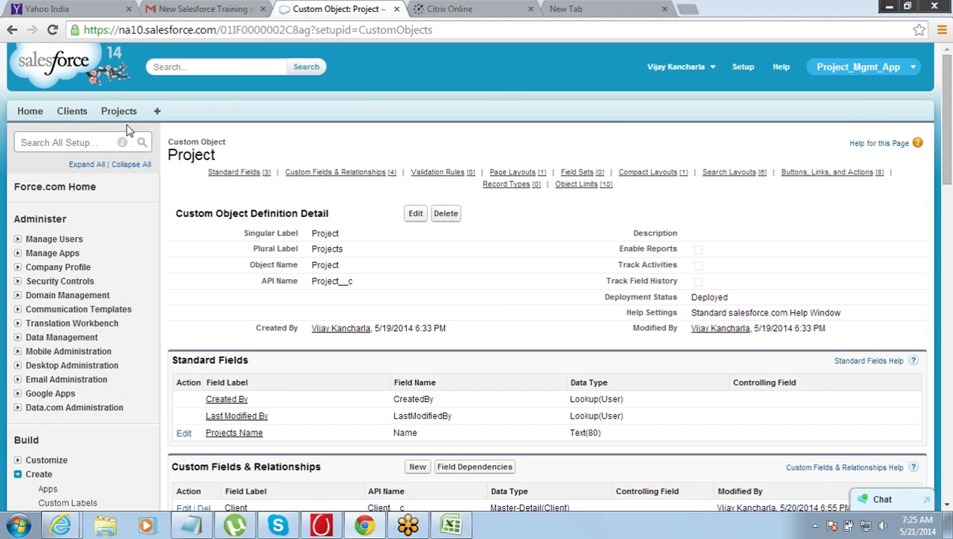
pyautogui.click(69, 116)
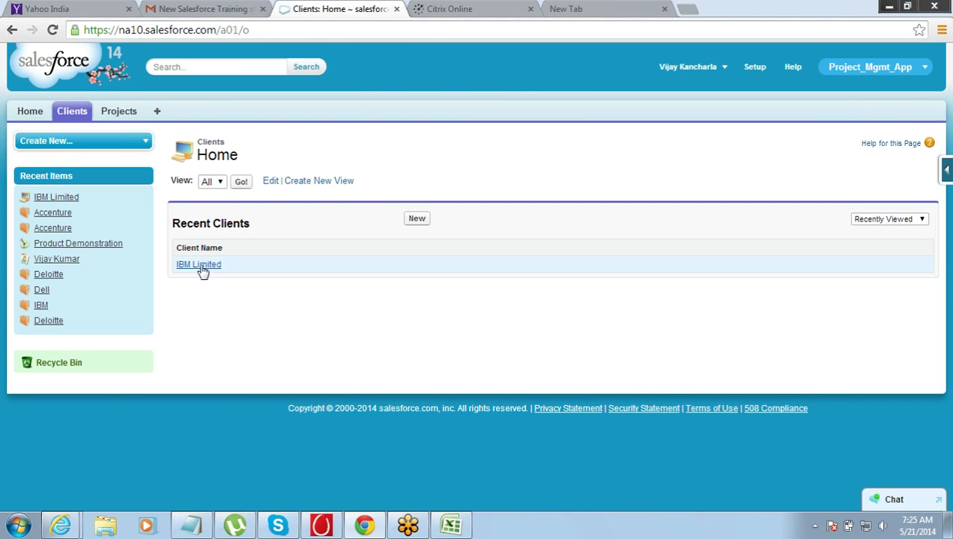
pyautogui.click(122, 115)
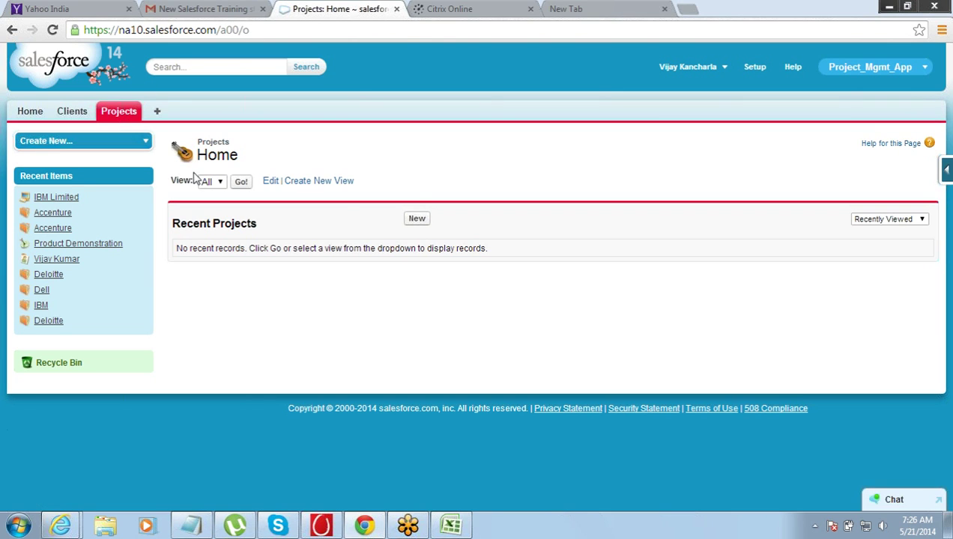
pyautogui.click(417, 219)
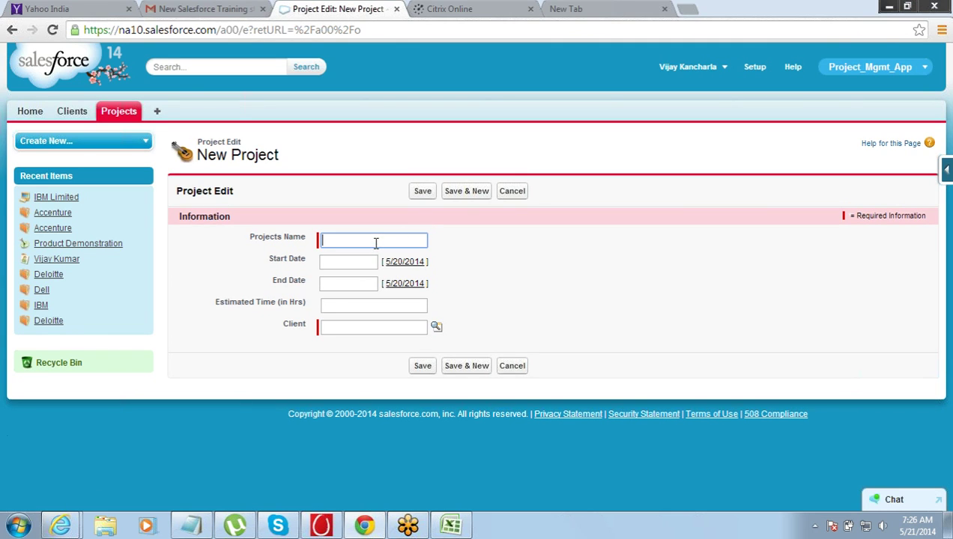
pyautogui.write('IBM Consulting')
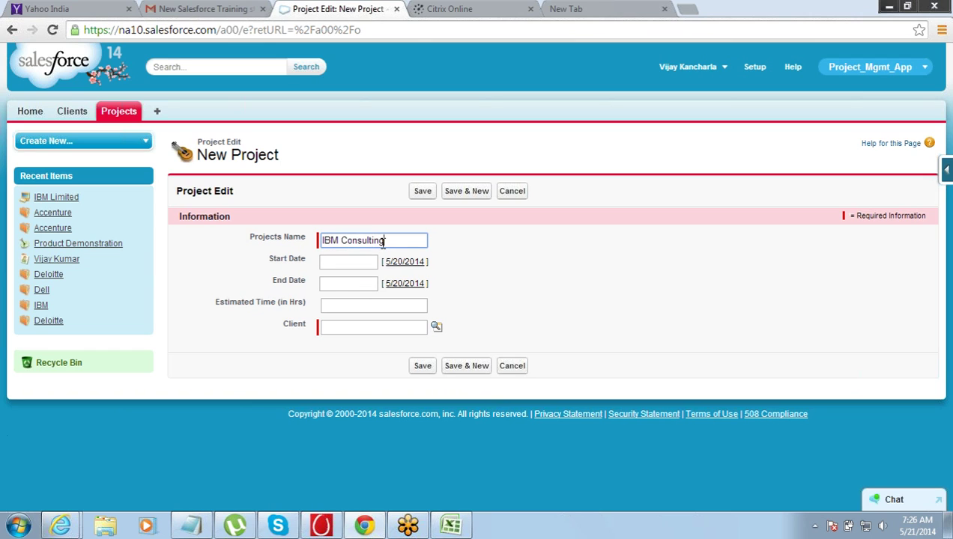
pyautogui.press('Tab')
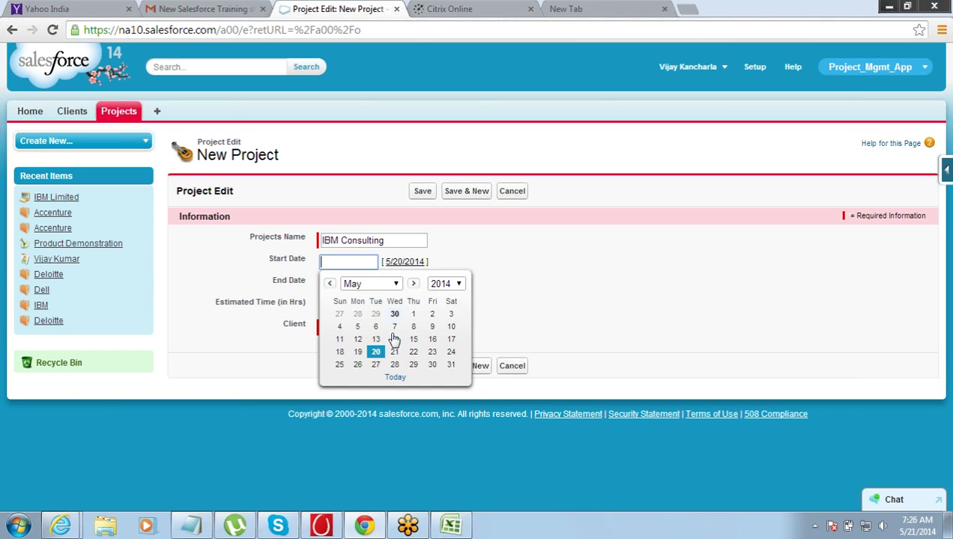
pyautogui.click(400, 348)
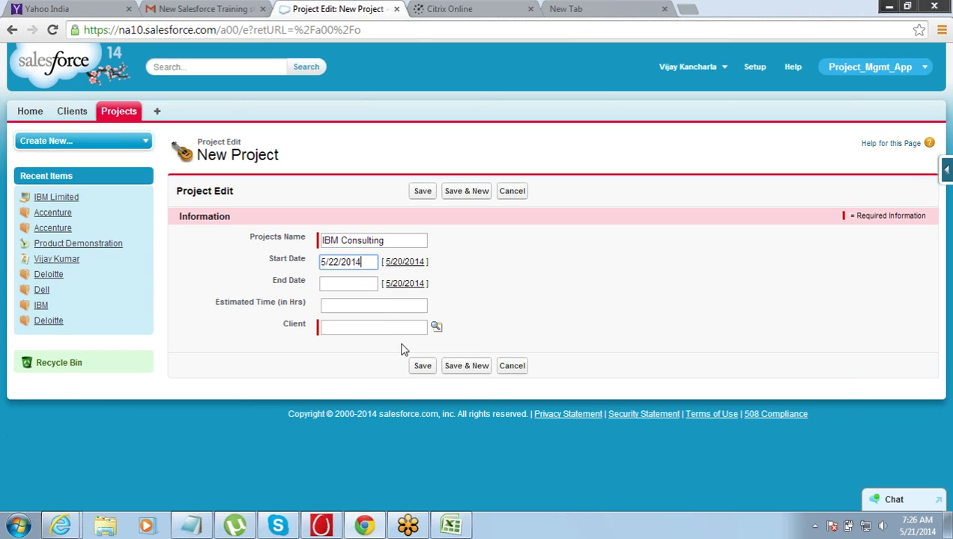
pyautogui.click(353, 284)
pyautogui.click(411, 386)
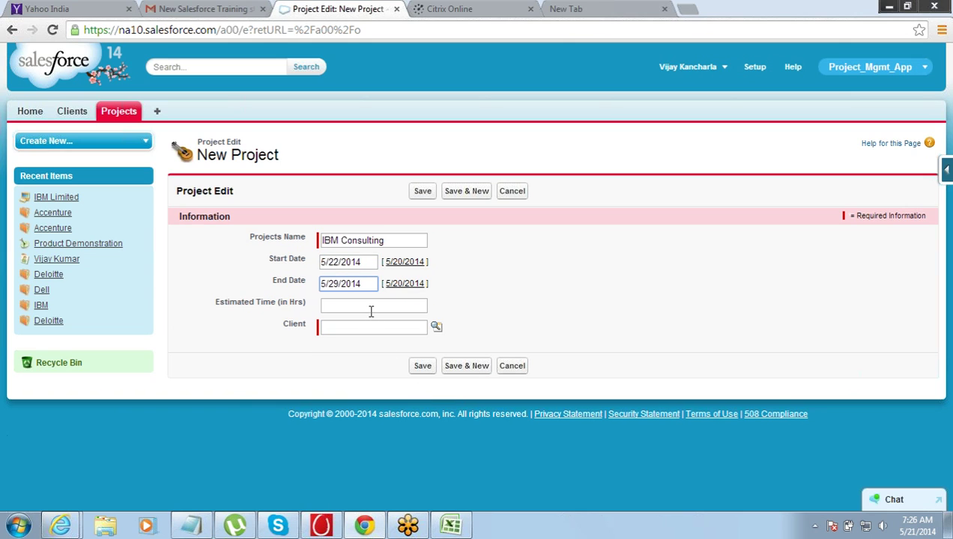
pyautogui.click(370, 311)
pyautogui.write('40')
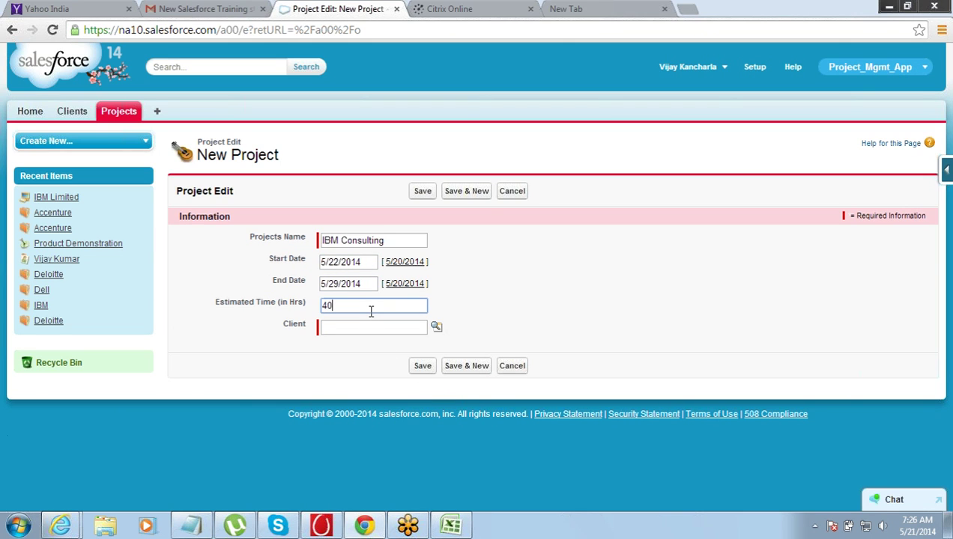
# Step: Look up IBM Limited as the project's client and save the project record
pyautogui.click(437, 327)
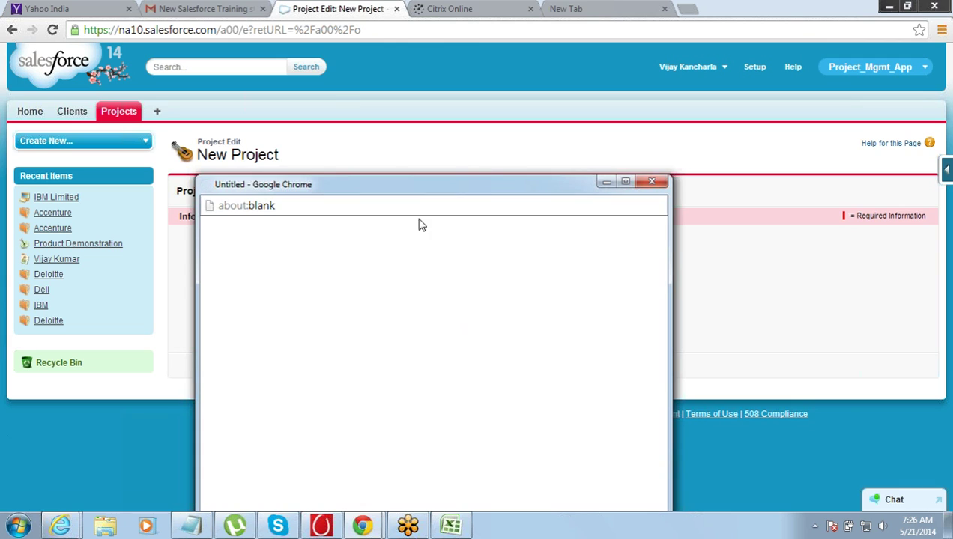
pyautogui.moveTo(421, 193); pyautogui.dragTo(504, 69)
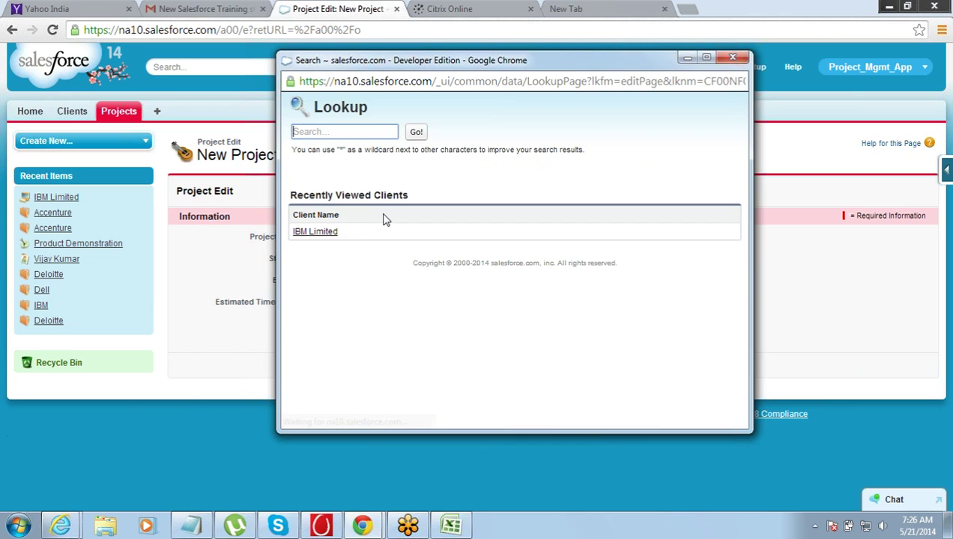
pyautogui.click(330, 232)
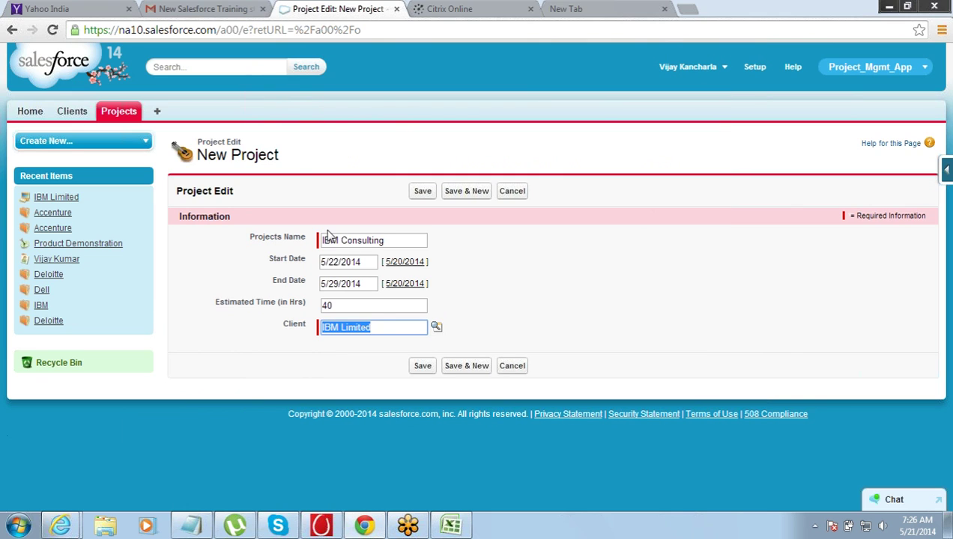
pyautogui.click(383, 328)
pyautogui.moveTo(382, 328); pyautogui.dragTo(315, 333)
pyautogui.click(424, 194)
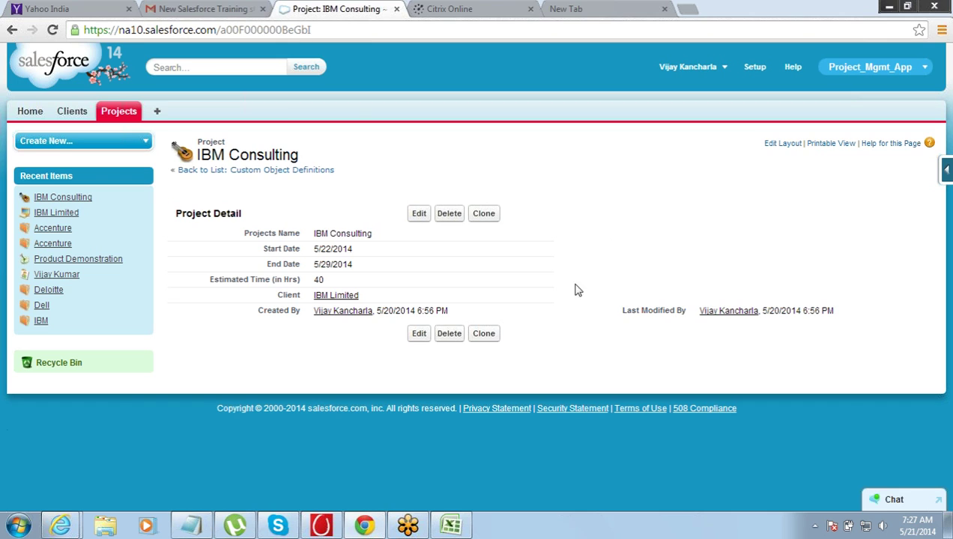
# Step: Examine the project name on the IBM Consulting record's detail page
pyautogui.doubleClick(313, 234)
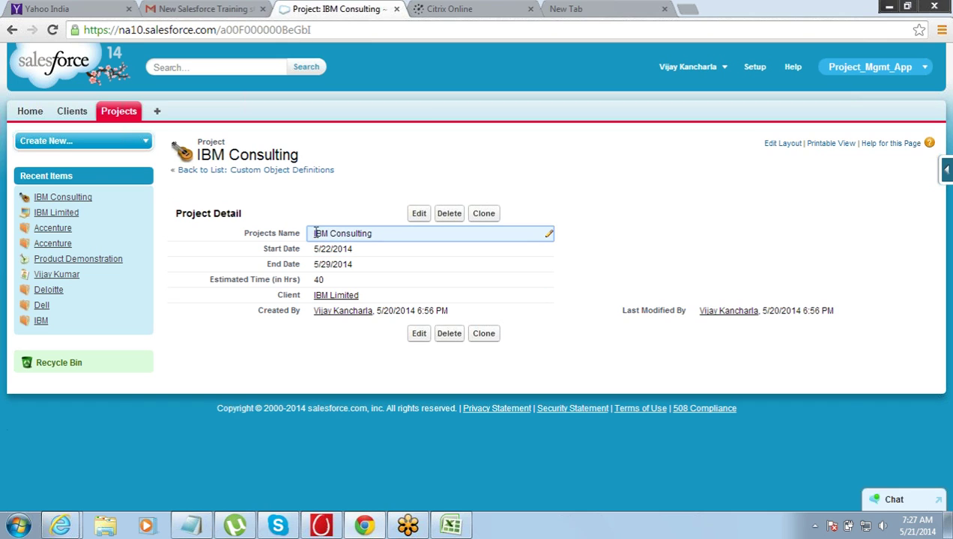
pyautogui.moveTo(313, 234); pyautogui.dragTo(371, 232)
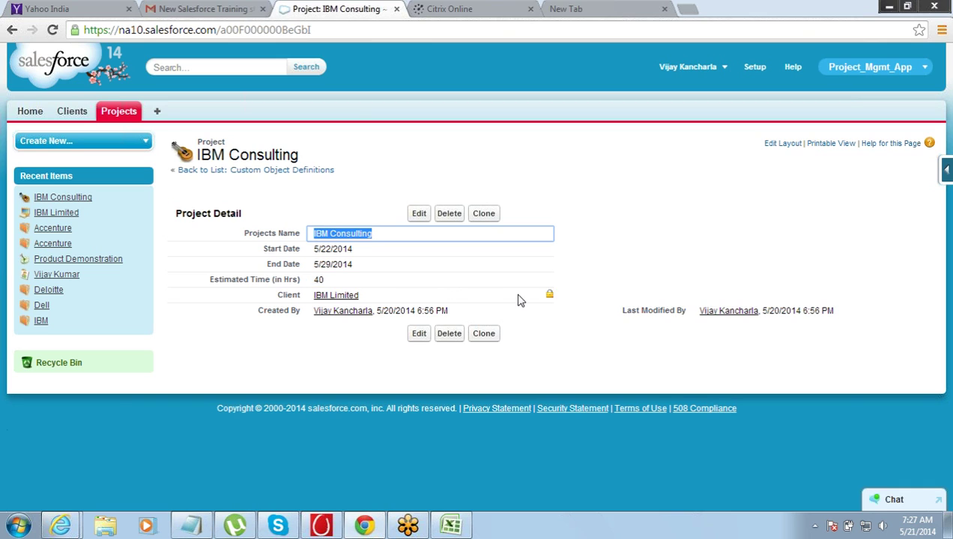
pyautogui.click(551, 149)
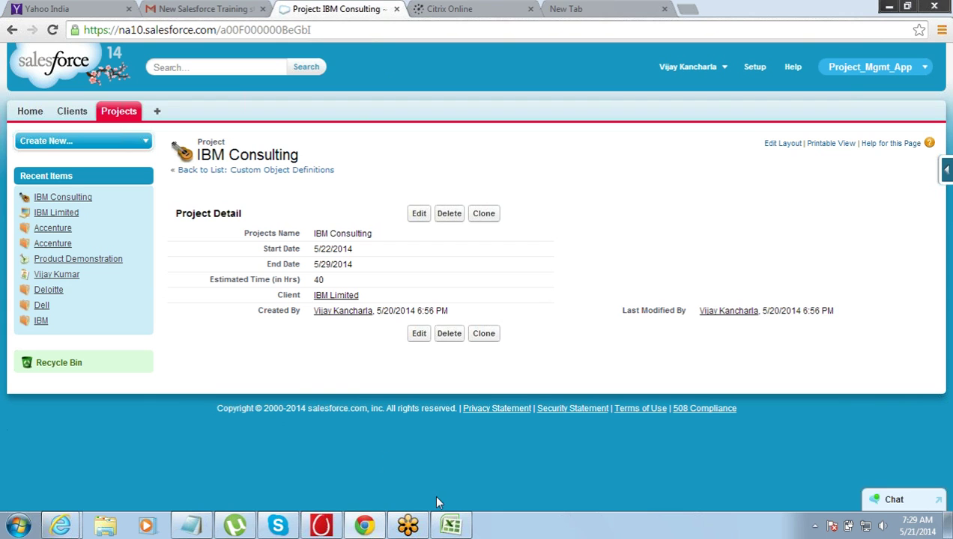
# Step: Switch to the Excel workbook Book1 and review the Lookup and Master-Detail comparison on Sheet2
pyautogui.moveTo(452, 525)
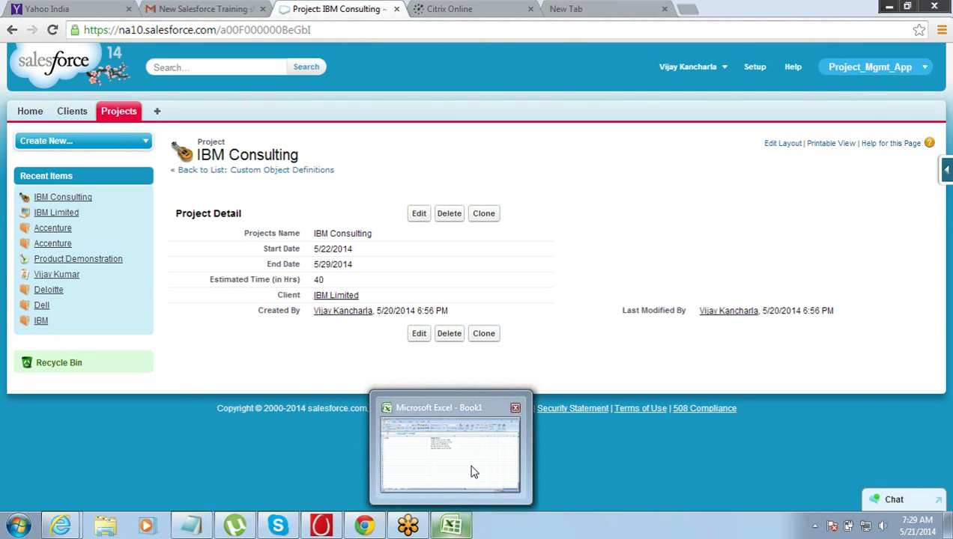
pyautogui.click(469, 473)
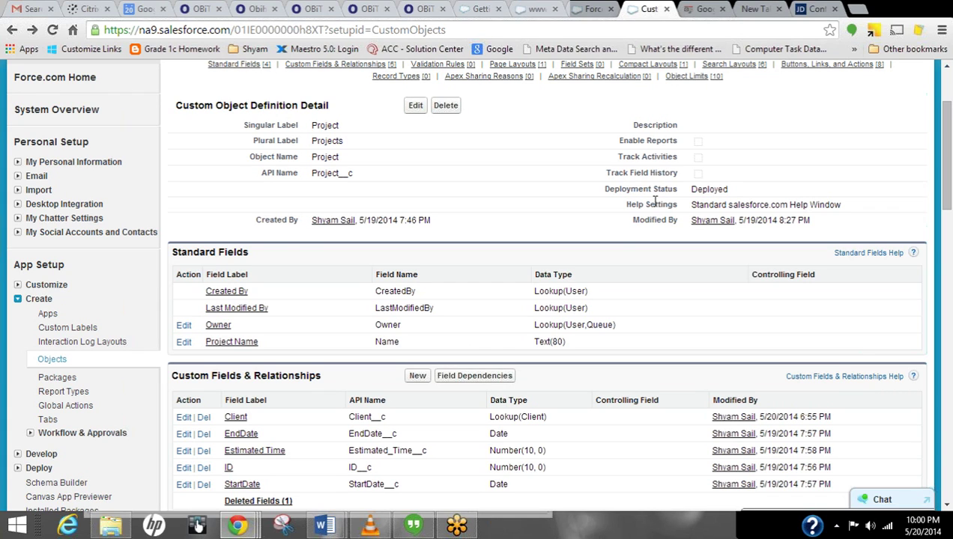
pyautogui.scroll(1, 558, 222)
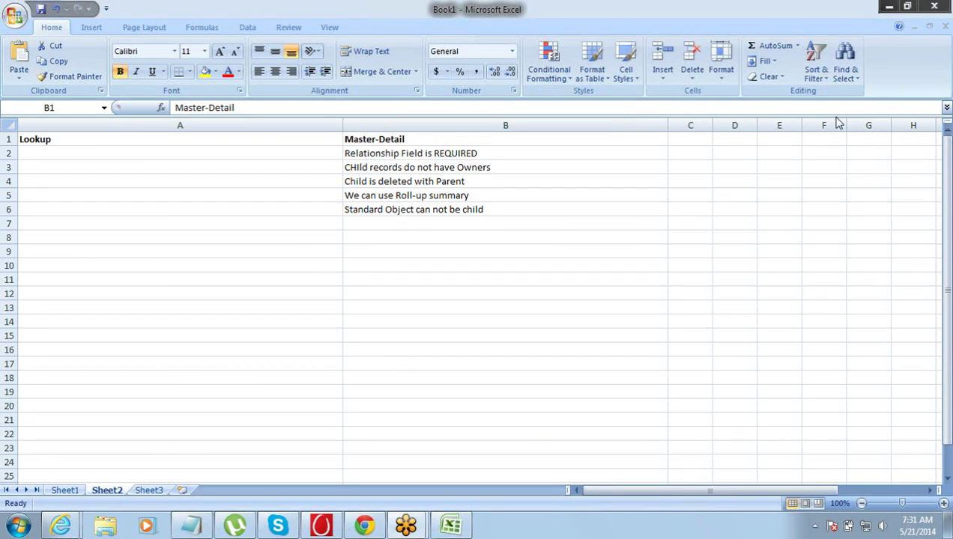
pyautogui.click(522, 280)
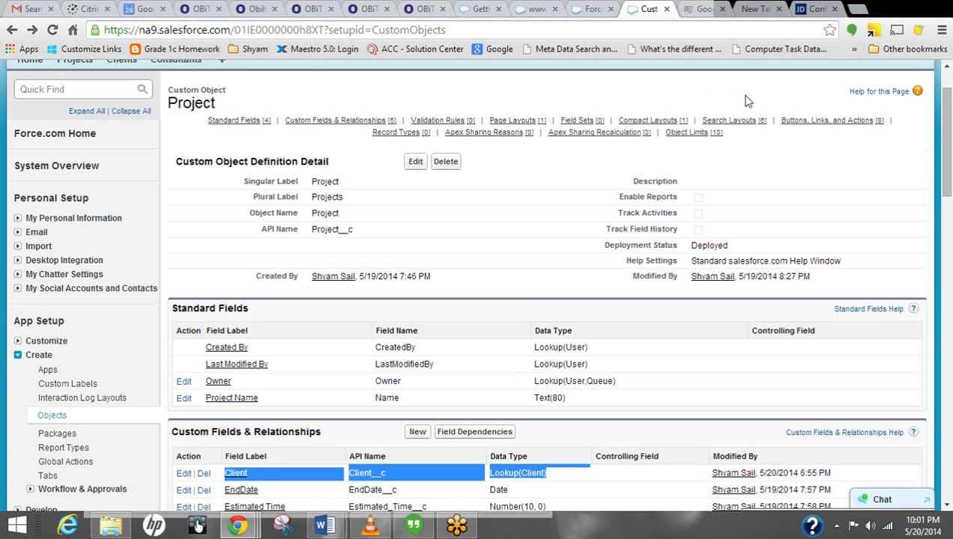
# Step: Open the IBM Project 1 record for editing and examine which fields its form offers
pyautogui.click(367, 105)
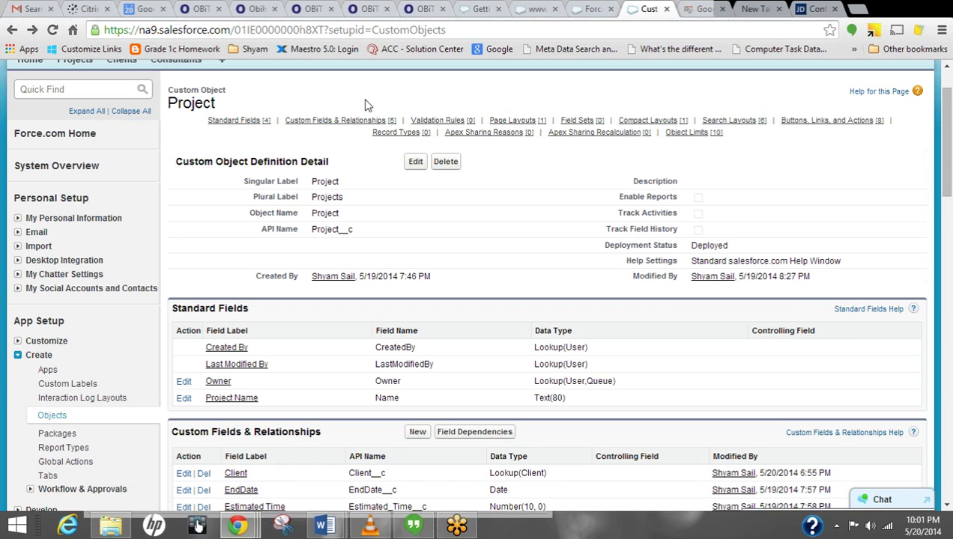
pyautogui.scroll(1, 367, 105)
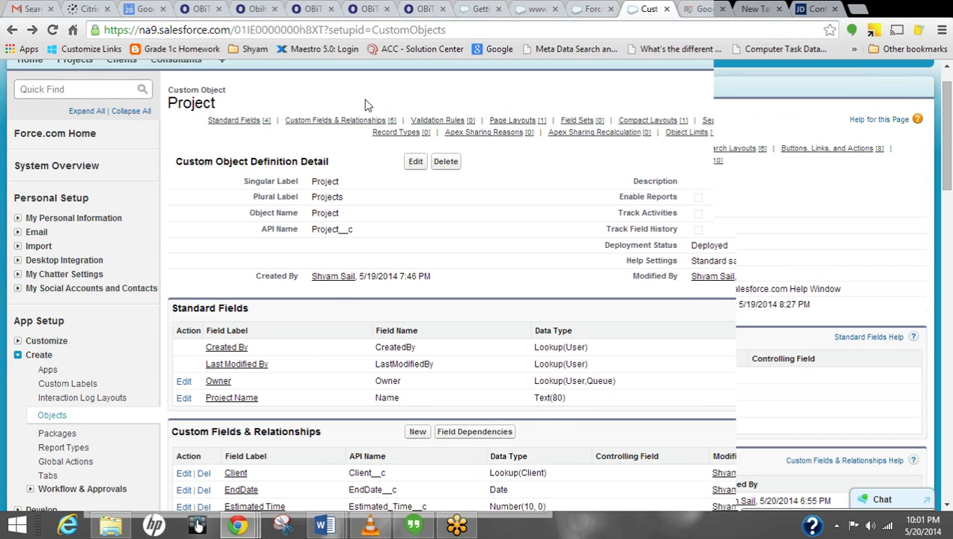
pyautogui.scroll(1, 367, 105)
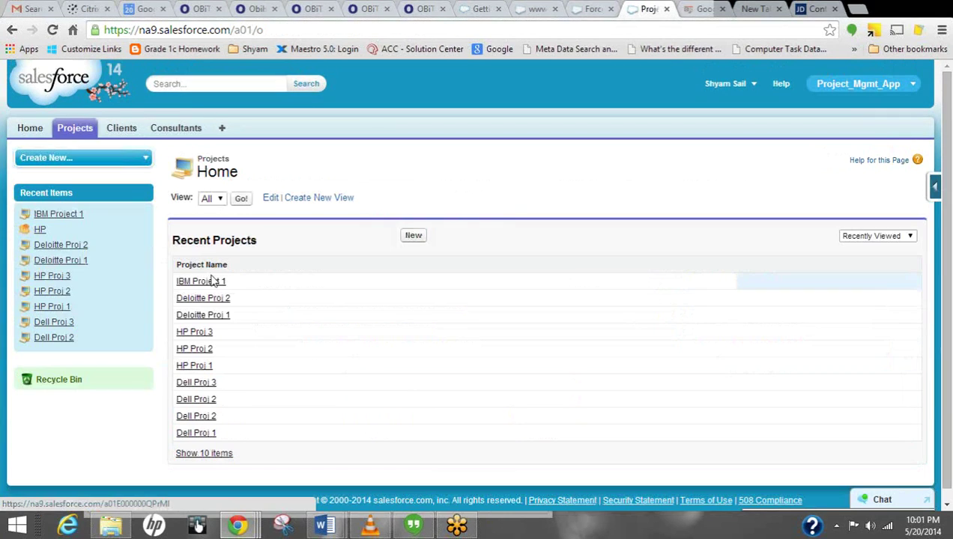
pyautogui.click(212, 281)
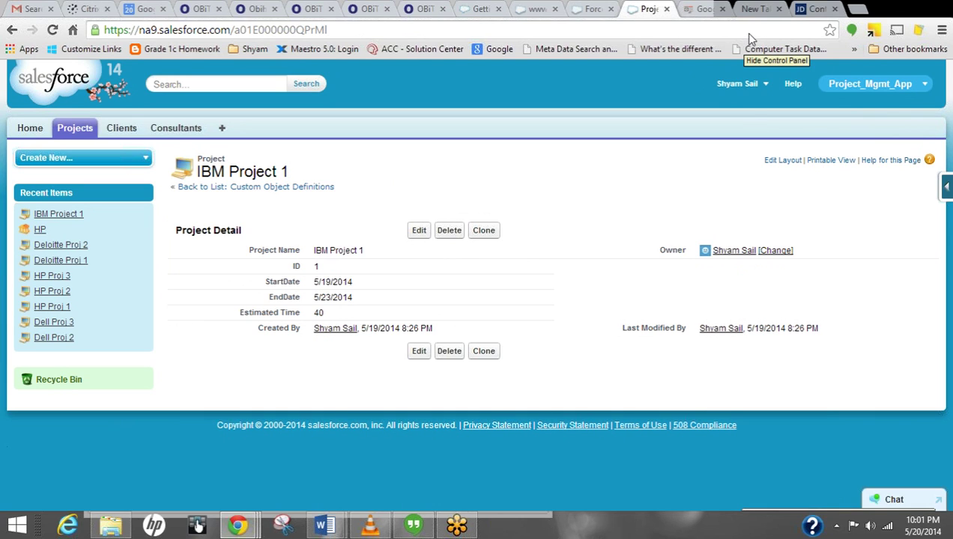
pyautogui.click(416, 234)
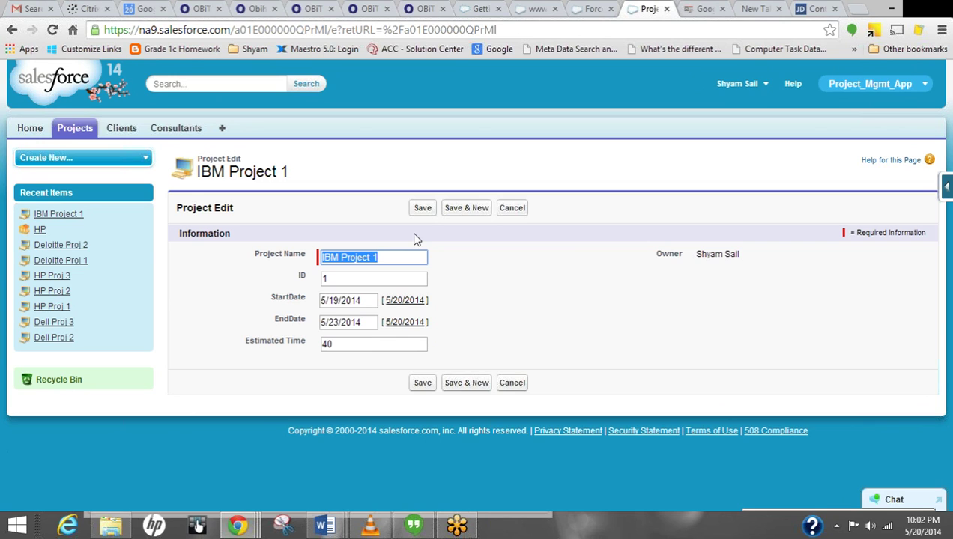
# Step: Open the definition of the Project custom object in the setup area
pyautogui.click(758, 88)
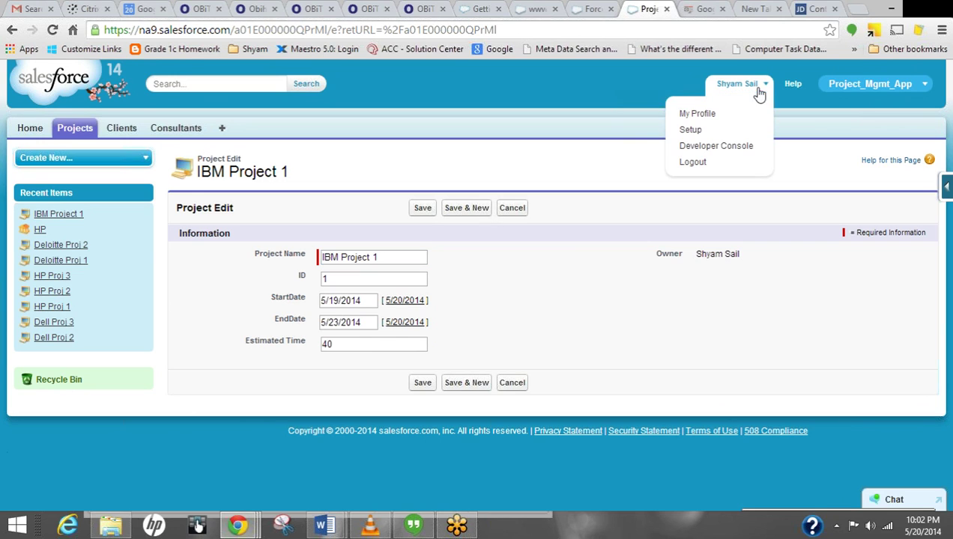
pyautogui.click(696, 130)
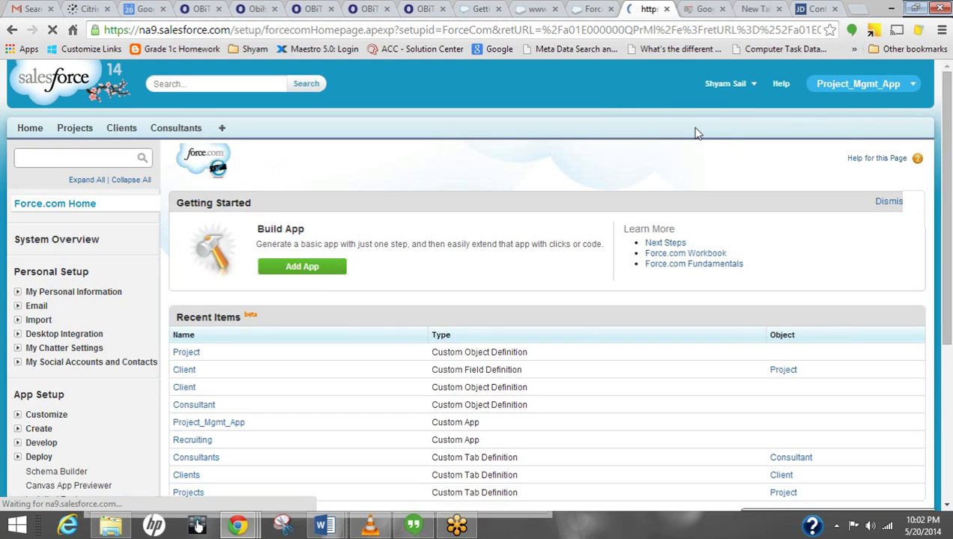
pyautogui.click(18, 428)
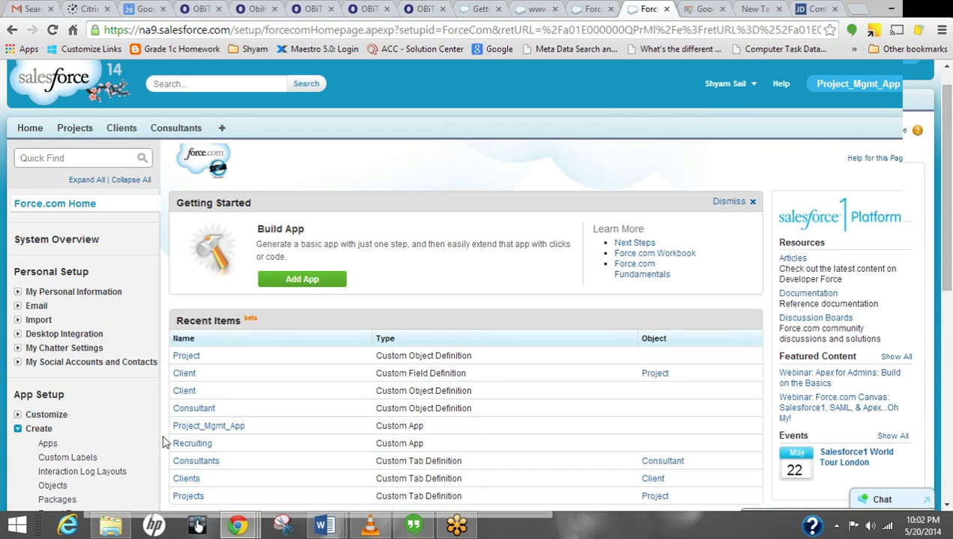
pyautogui.scroll(-1, 163, 443)
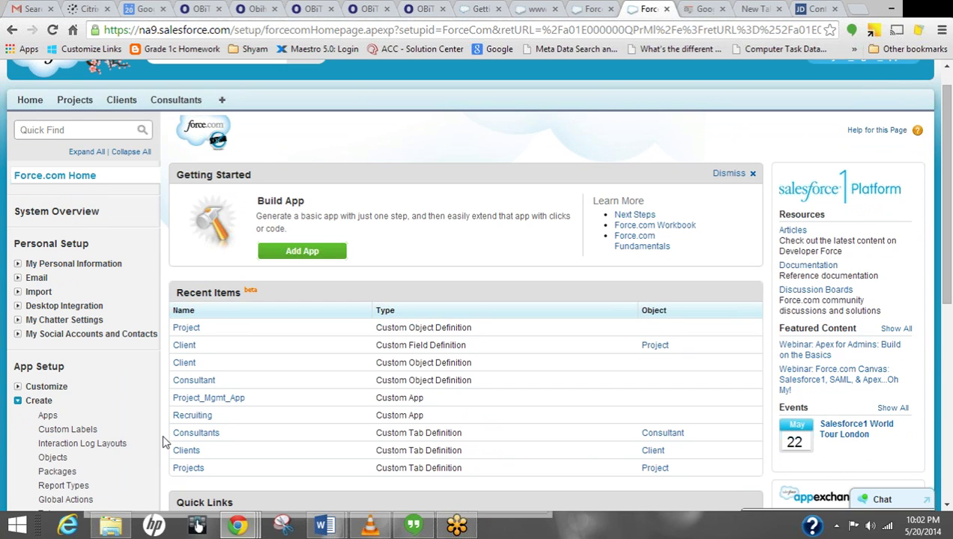
pyautogui.scroll(-4, 164, 443)
pyautogui.click(60, 346)
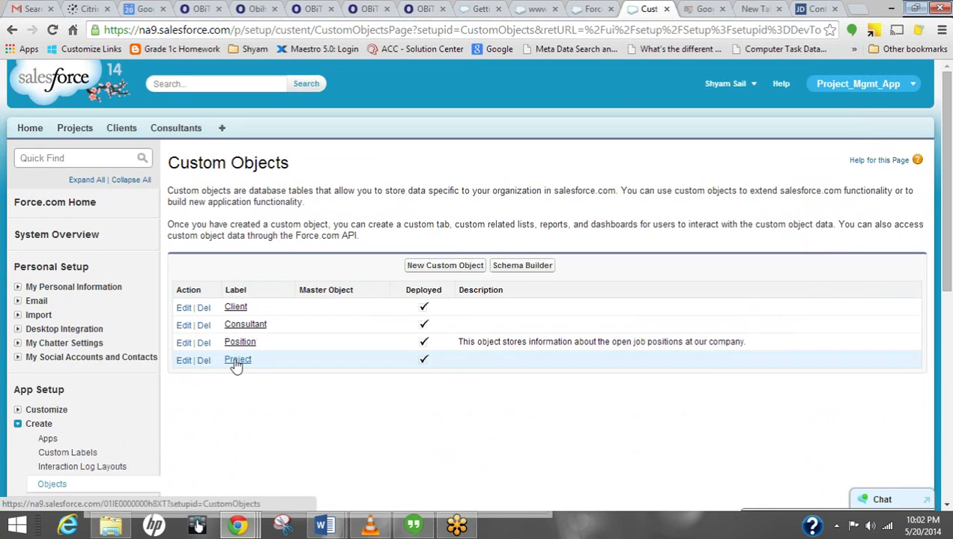
pyautogui.click(237, 361)
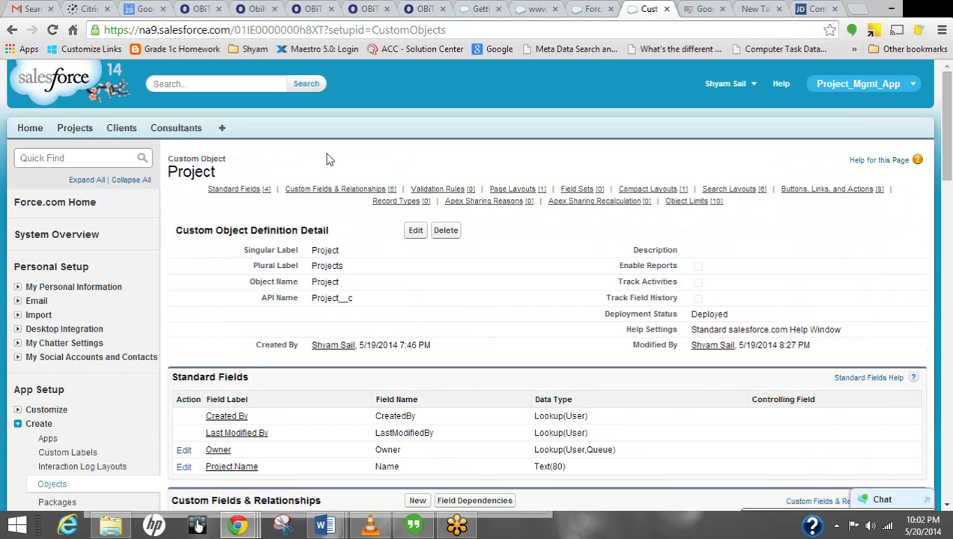
# Step: Examine the Client field's API name and data type among the Project object's custom fields and relationships
pyautogui.scroll(-1, 326, 159)
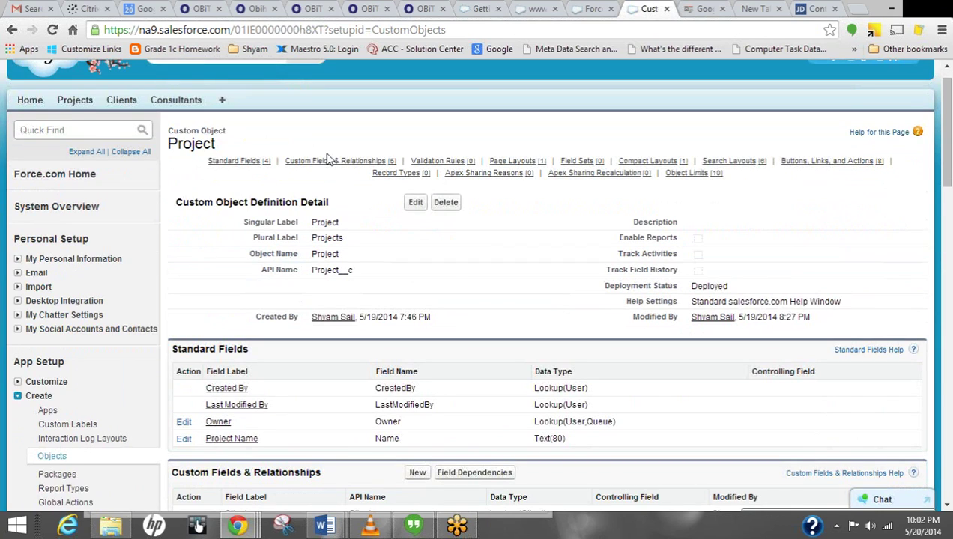
pyautogui.scroll(-1, 327, 157)
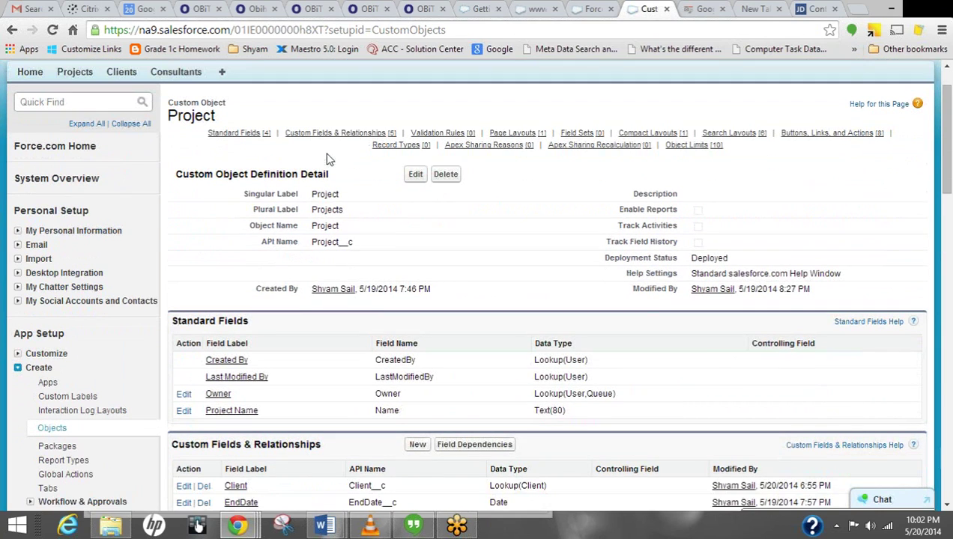
pyautogui.scroll(-3, 327, 158)
pyautogui.moveTo(591, 401); pyautogui.dragTo(185, 405)
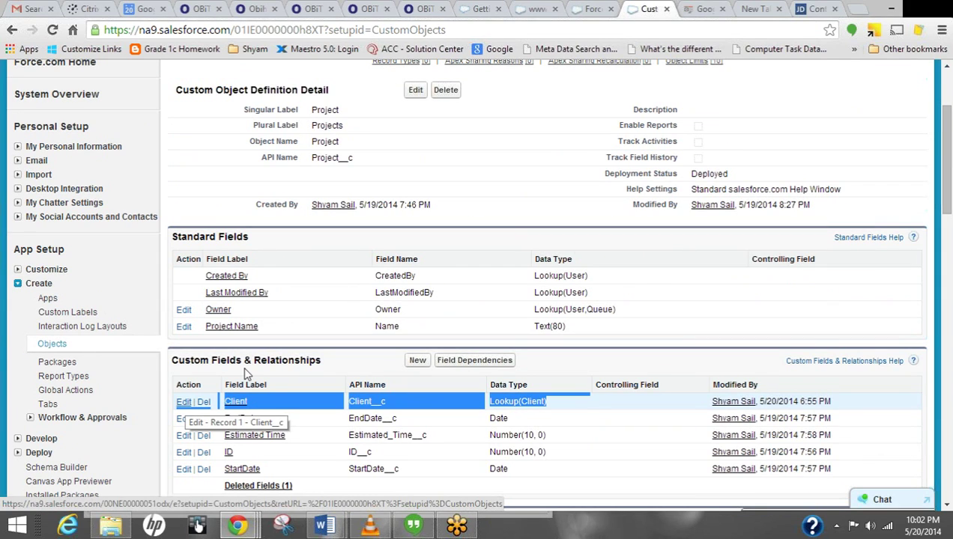
pyautogui.click(266, 374)
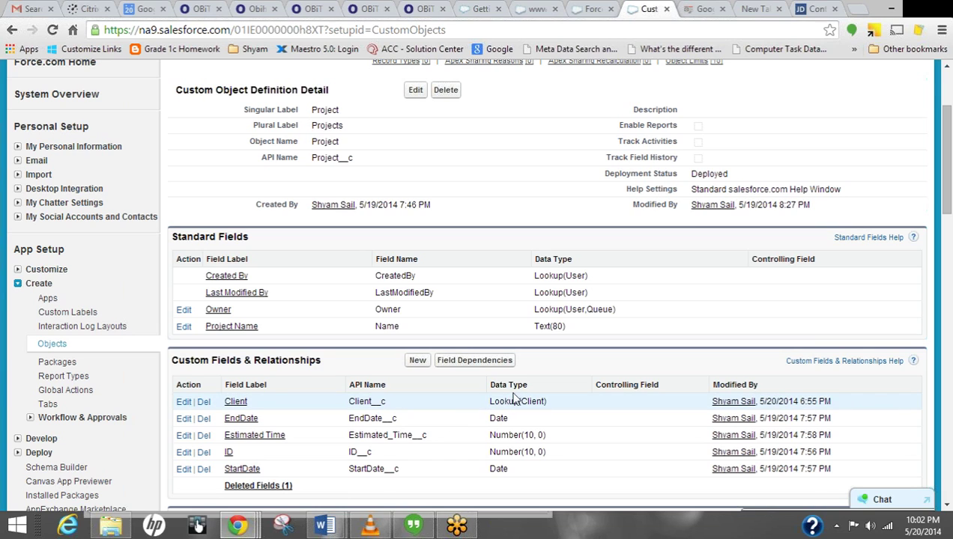
# Step: Open the Client field for editing, examine its lookup options, and return to the Project object's definition without saving anything
pyautogui.click(181, 405)
pyautogui.click(182, 405)
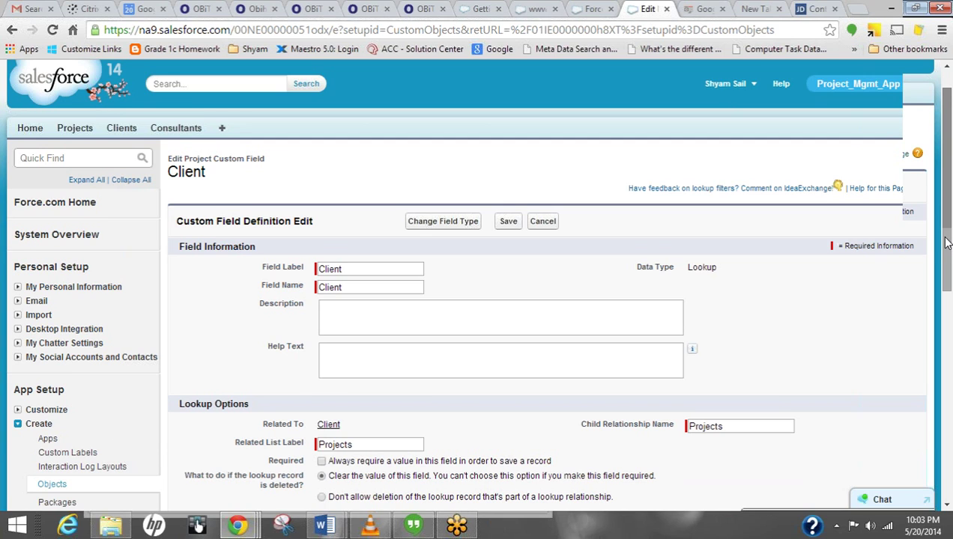
pyautogui.moveTo(945, 243); pyautogui.dragTo(942, 291)
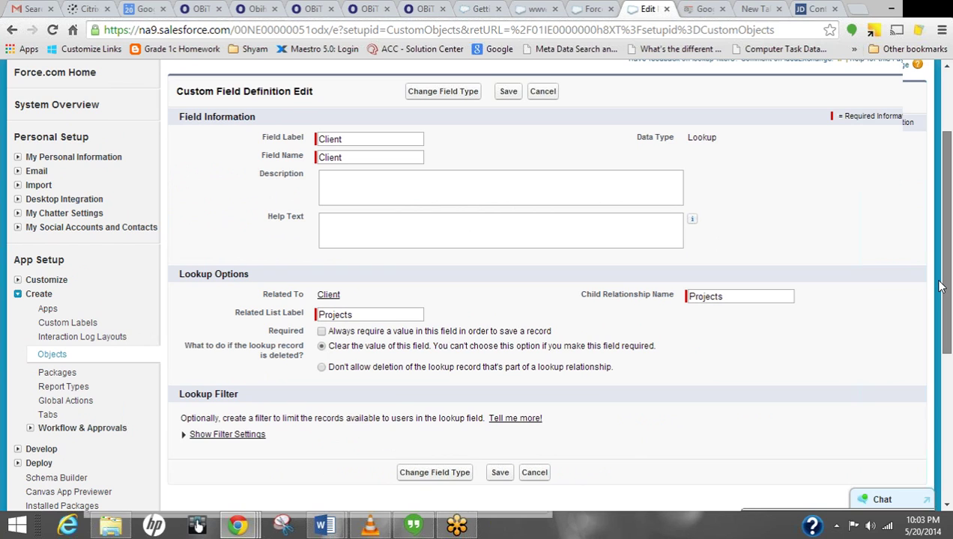
pyautogui.moveTo(940, 287); pyautogui.dragTo(939, 81)
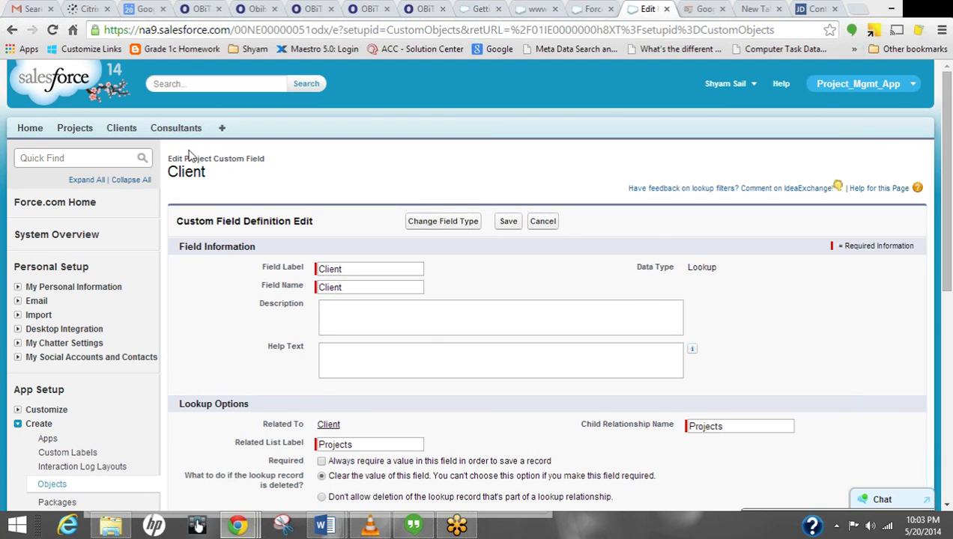
pyautogui.click(11, 36)
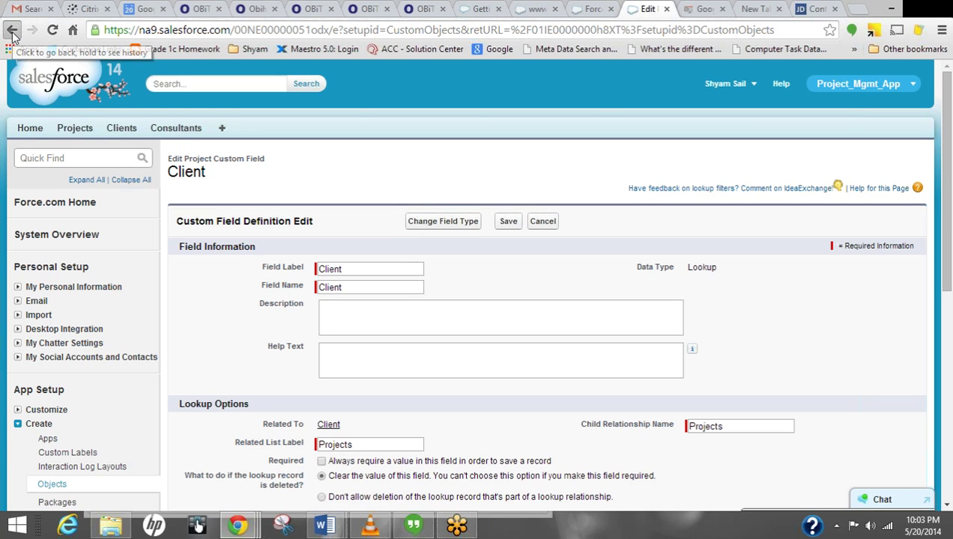
pyautogui.click(12, 35)
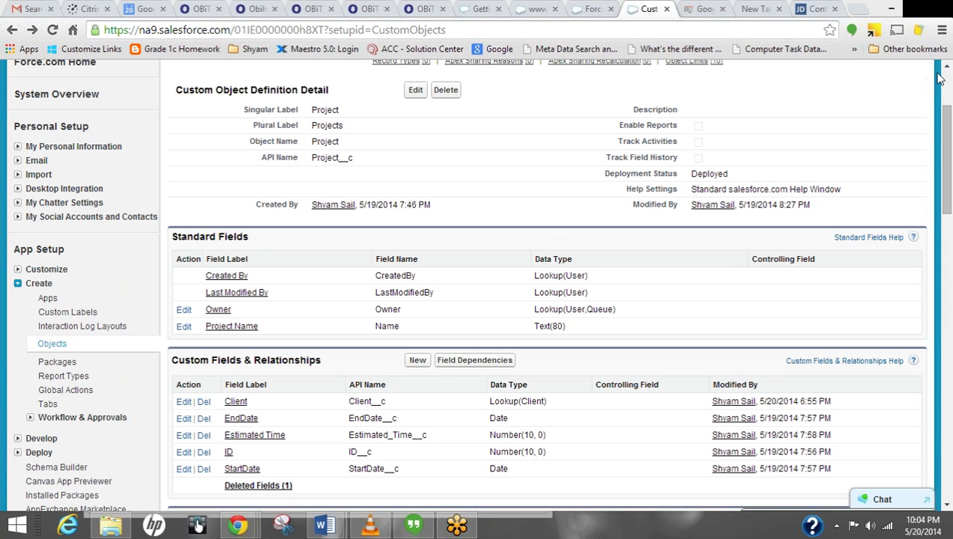
pyautogui.click(11, 30)
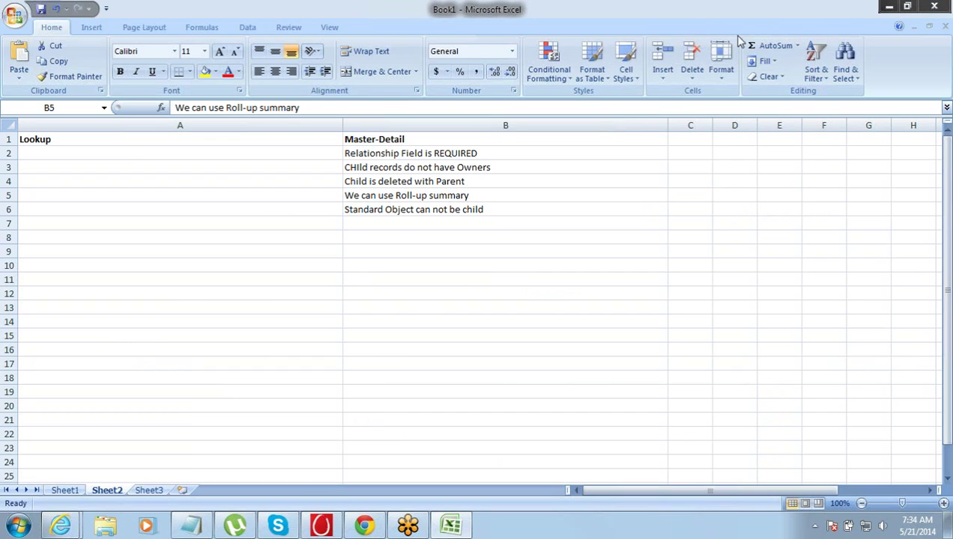
# Step: Review the Master-Detail characteristics on Sheet2 of the Excel workbook by highlighting cells B1:B6
pyautogui.click(472, 150)
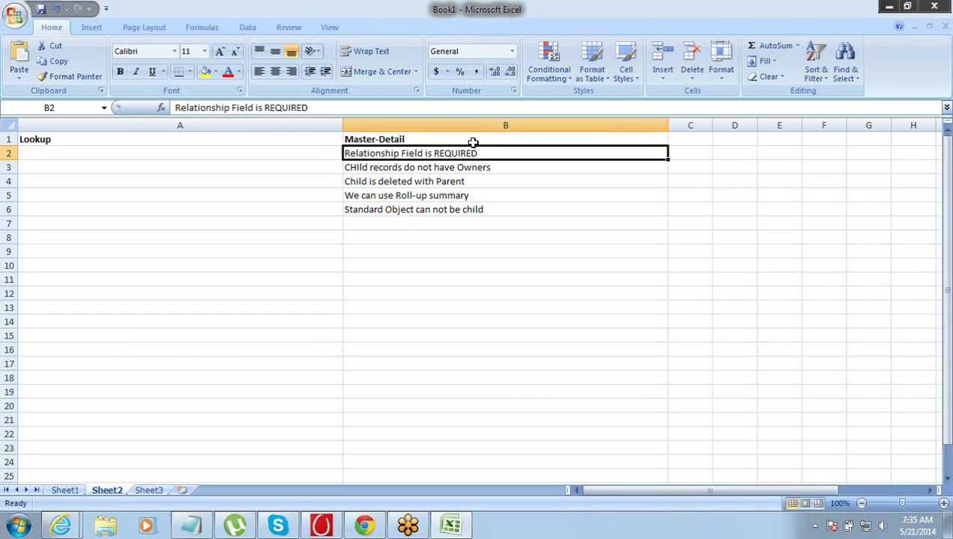
pyautogui.moveTo(472, 139); pyautogui.dragTo(466, 216)
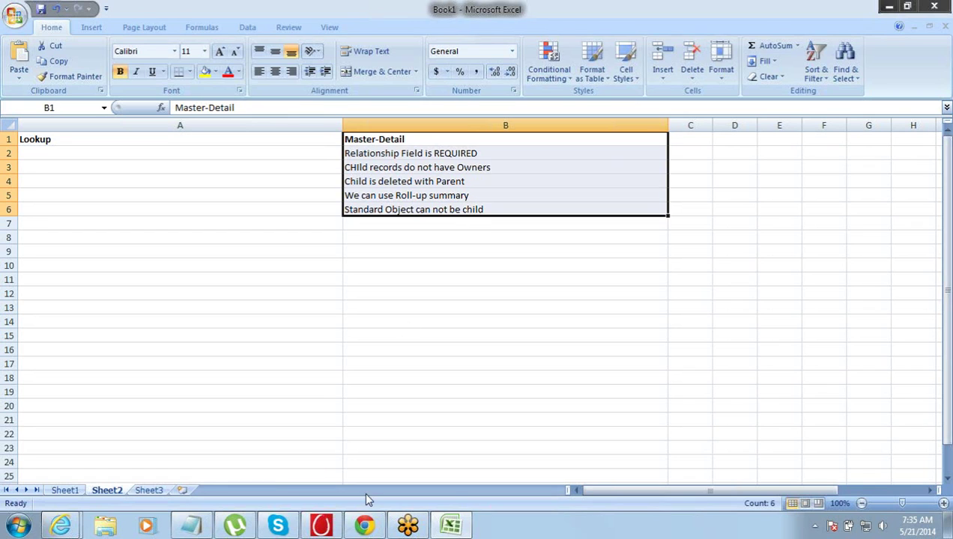
# Step: Switch to Chrome and open the definition of the Project custom object in the Salesforce setup
pyautogui.moveTo(364, 524)
pyautogui.click(364, 447)
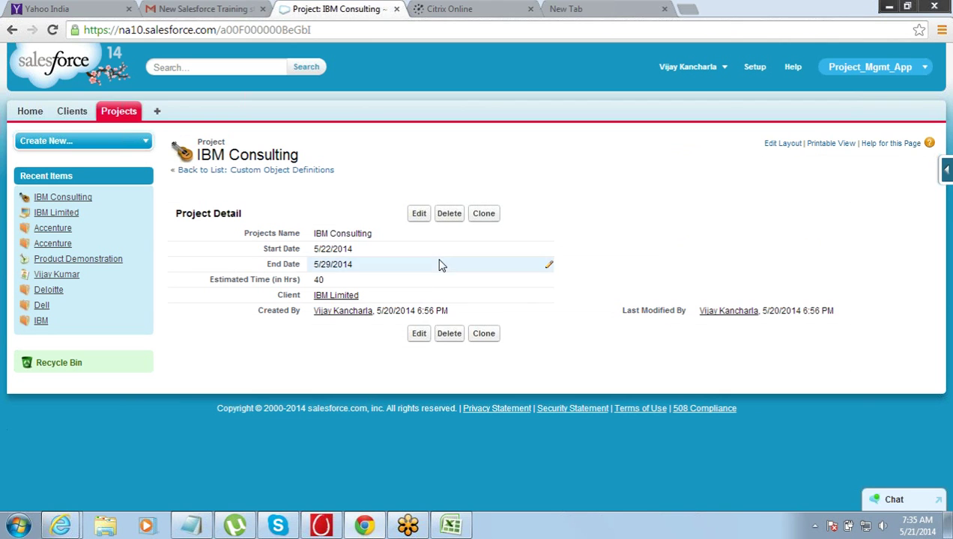
pyautogui.click(755, 68)
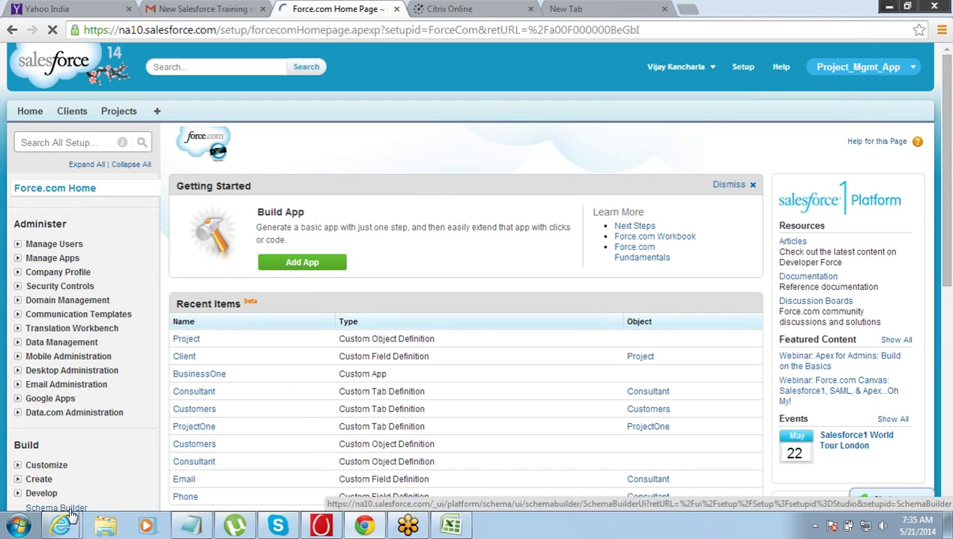
pyautogui.click(17, 481)
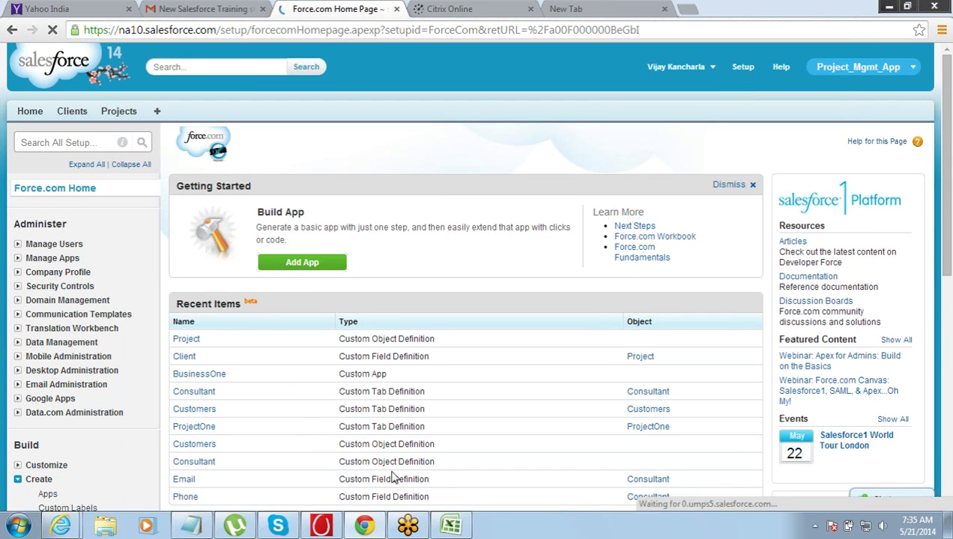
pyautogui.scroll(-3, 947, 512)
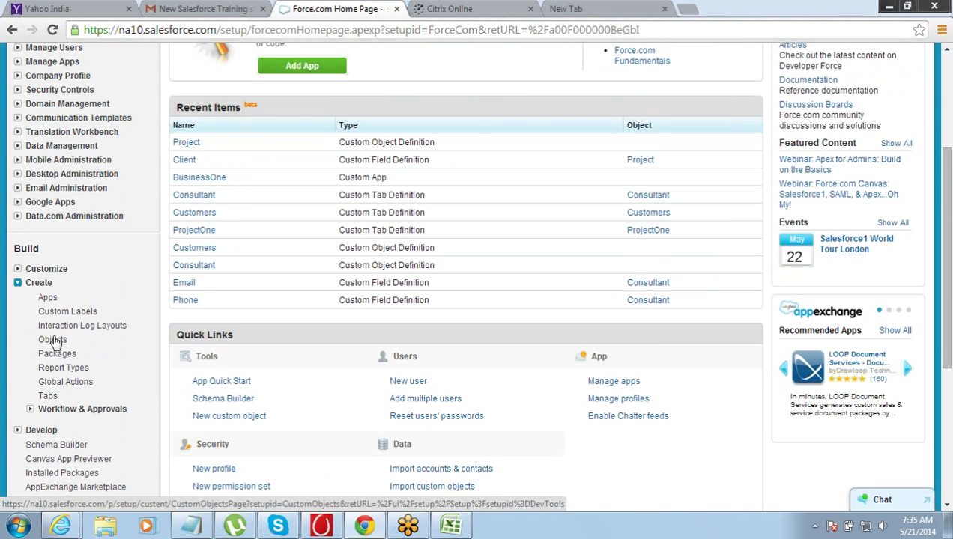
pyautogui.click(53, 339)
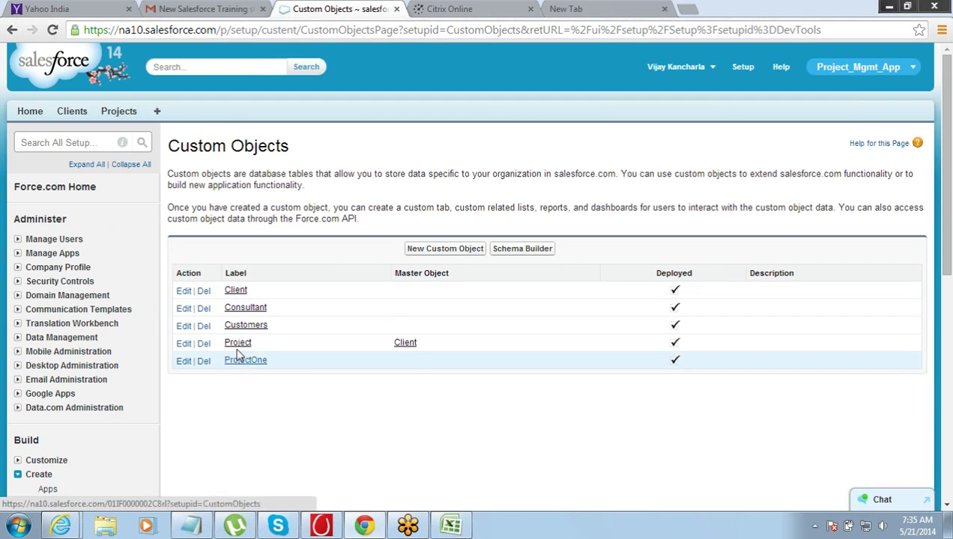
pyautogui.click(238, 345)
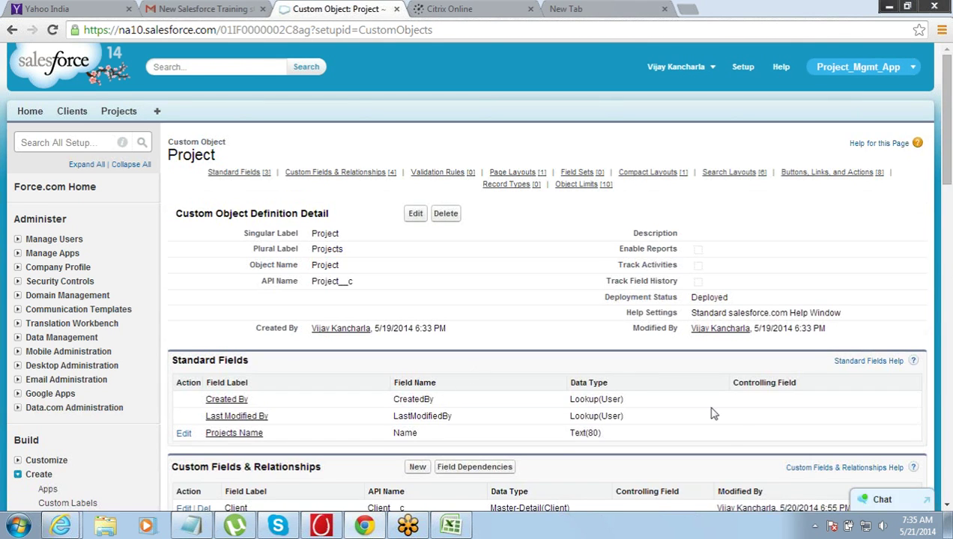
# Step: Start a new custom field on the Project object and review the Lookup Relationship and Master-Detail Relationship descriptions
pyautogui.scroll(-3, 947, 508)
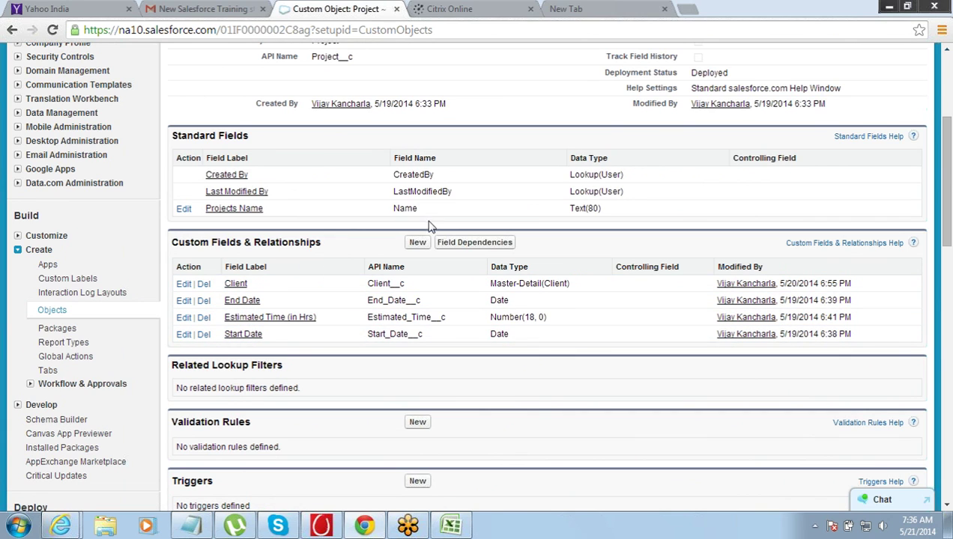
pyautogui.click(417, 243)
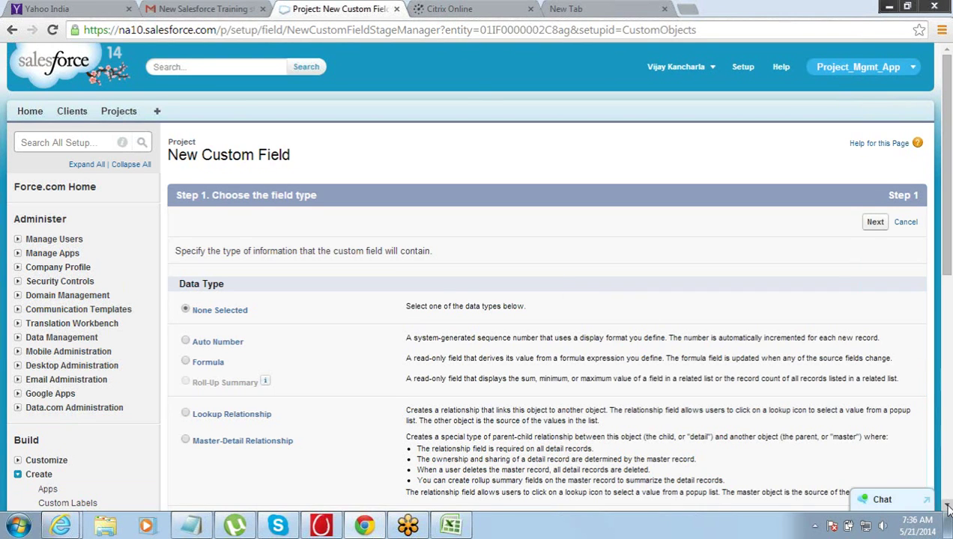
pyautogui.click(947, 505)
pyautogui.scroll(-3, 946, 508)
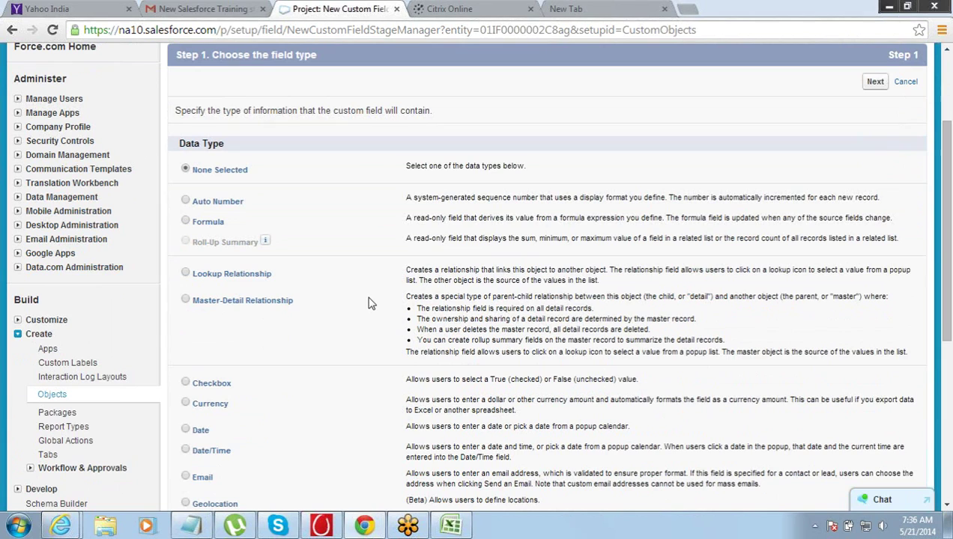
pyautogui.moveTo(406, 271); pyautogui.dragTo(462, 281)
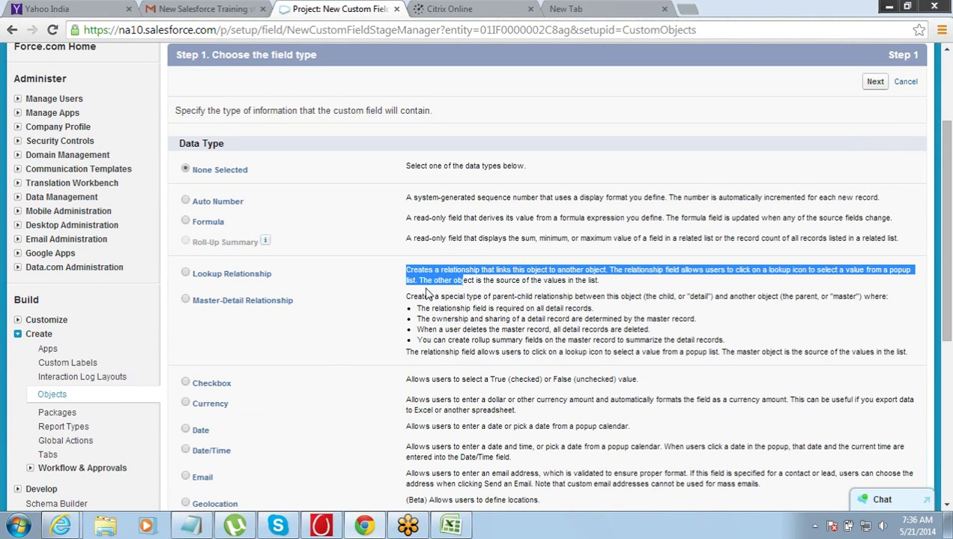
pyautogui.moveTo(408, 296); pyautogui.dragTo(529, 359)
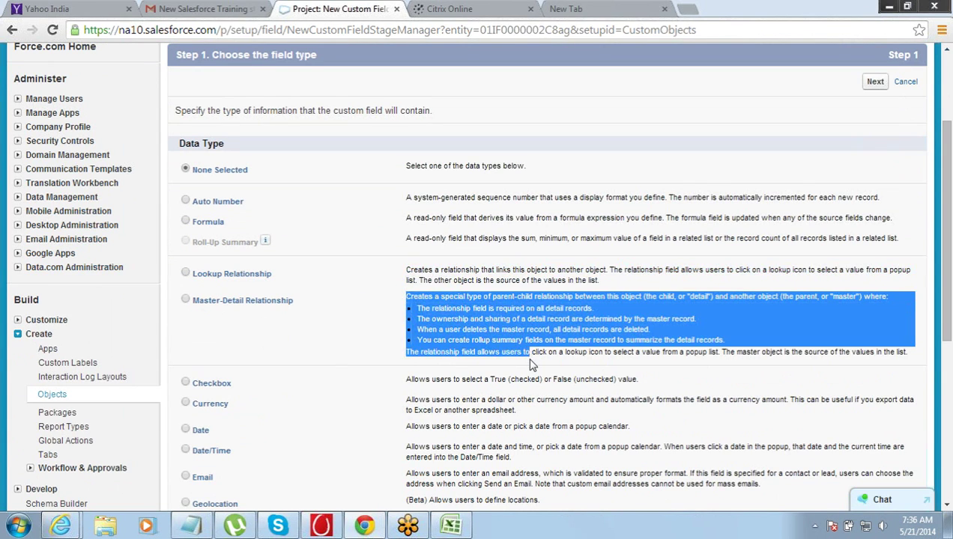
pyautogui.click(529, 365)
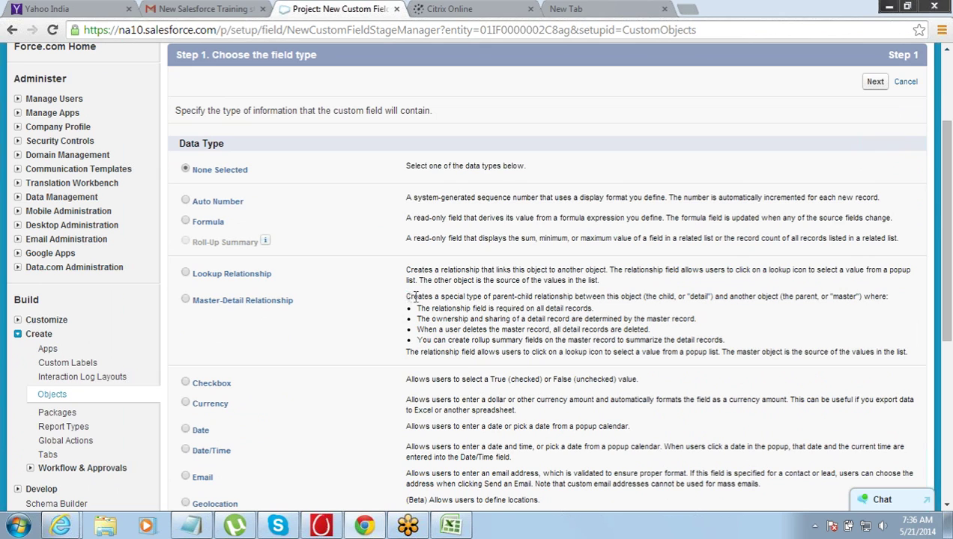
pyautogui.moveTo(415, 297); pyautogui.dragTo(567, 352)
pyautogui.click(567, 352)
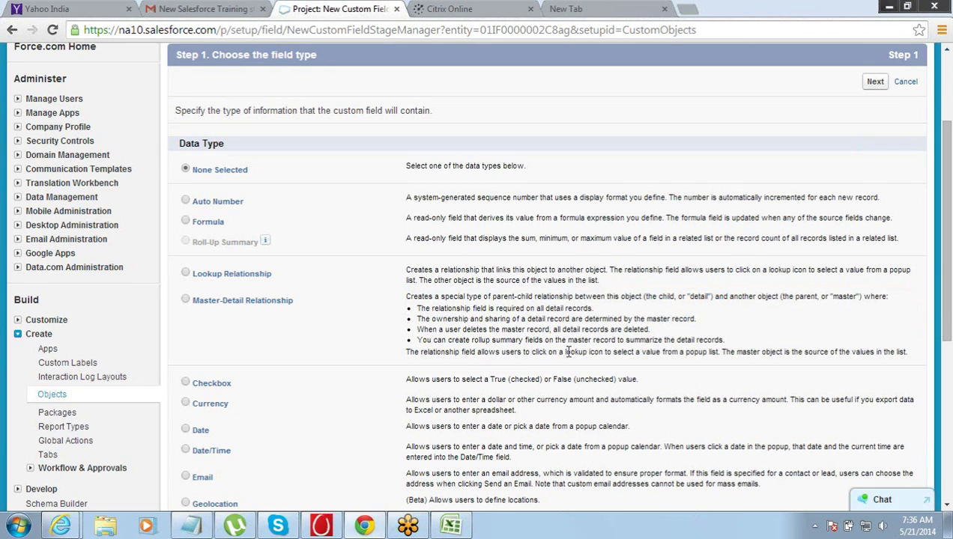